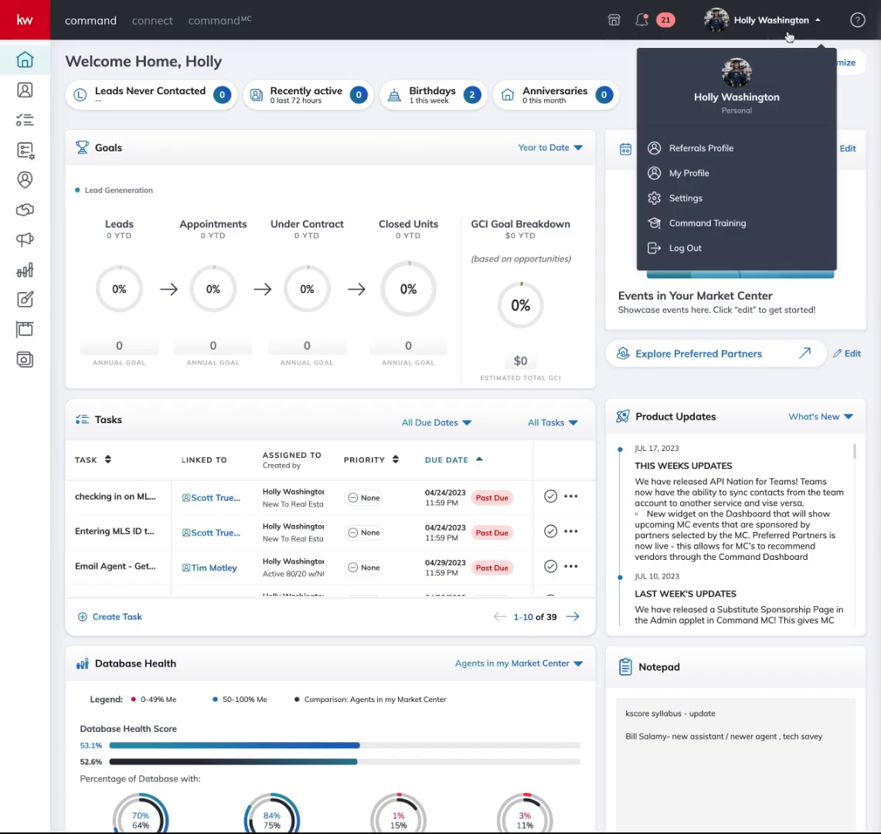
# Open KW Command's settings to review connected apps such as DocuSign, Porch and Gmail
pyautogui.click(723, 204)
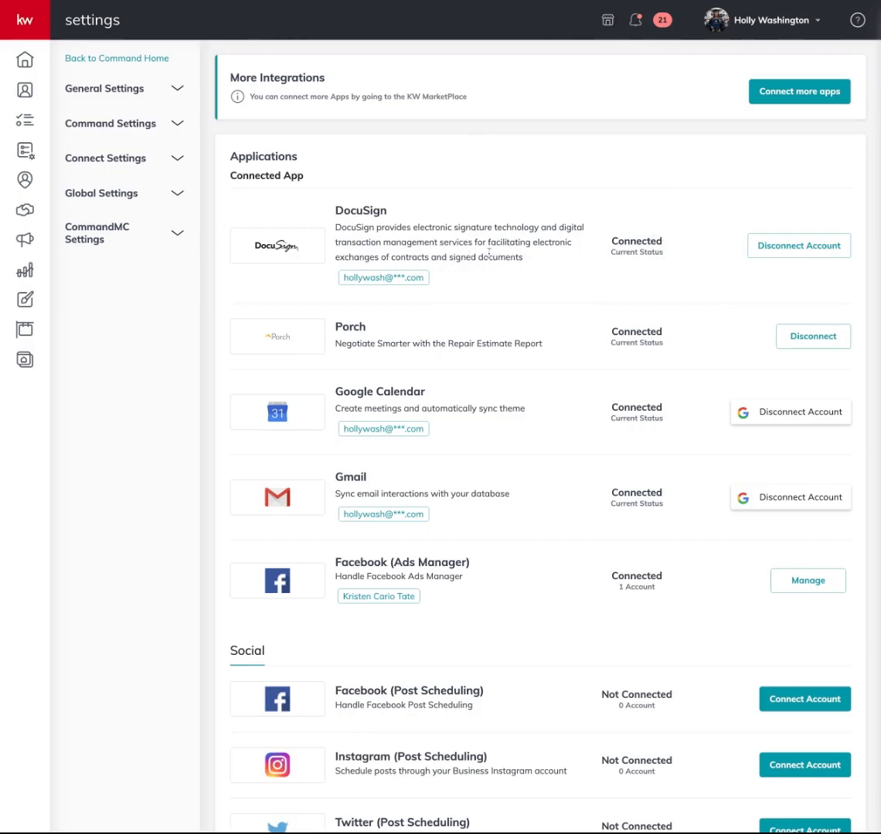
# Show the Opportunities pipeline with the sidebar expanded to display section names
pyautogui.click(27, 214)
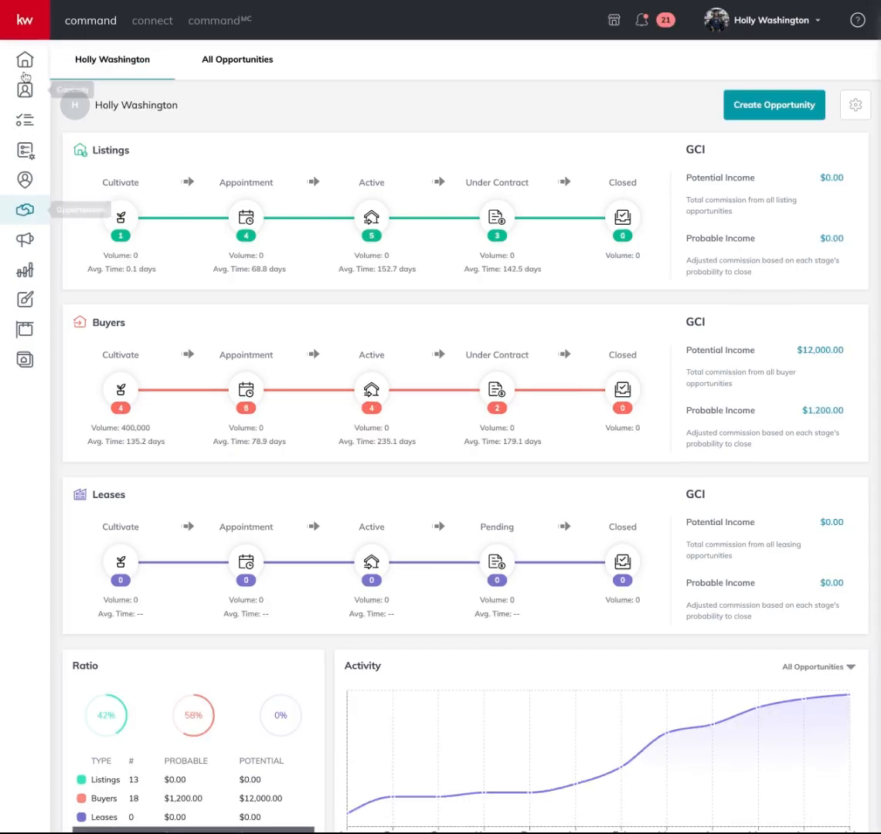
pyautogui.click(27, 31)
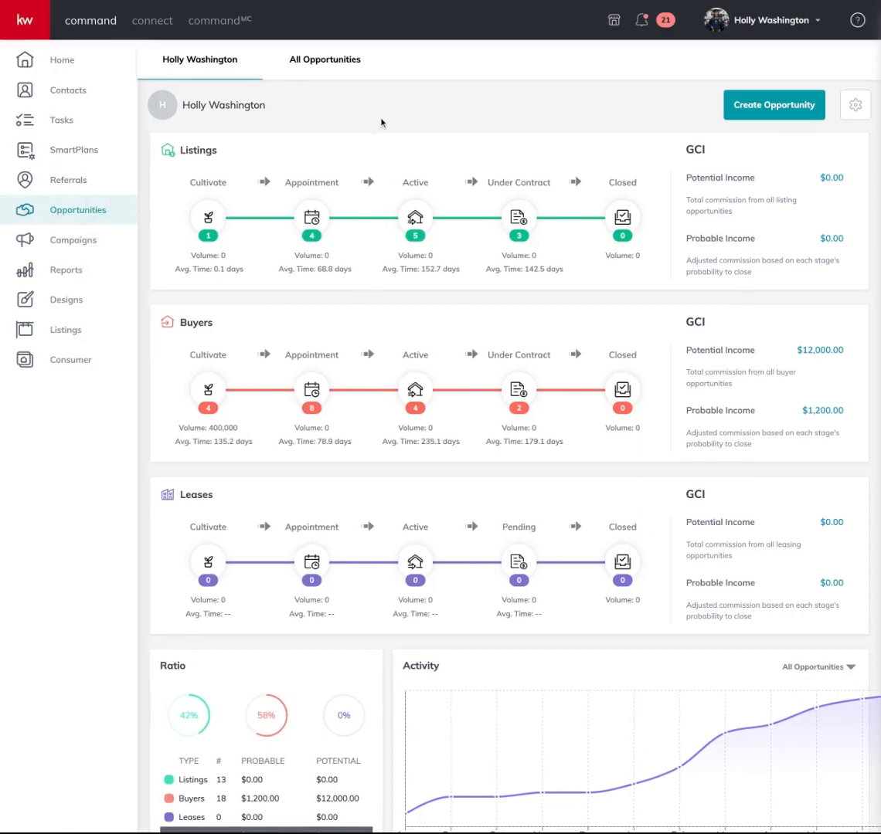
# Start a new opportunity in Charleston / Mt. Pleasant with type Buyer
pyautogui.click(739, 109)
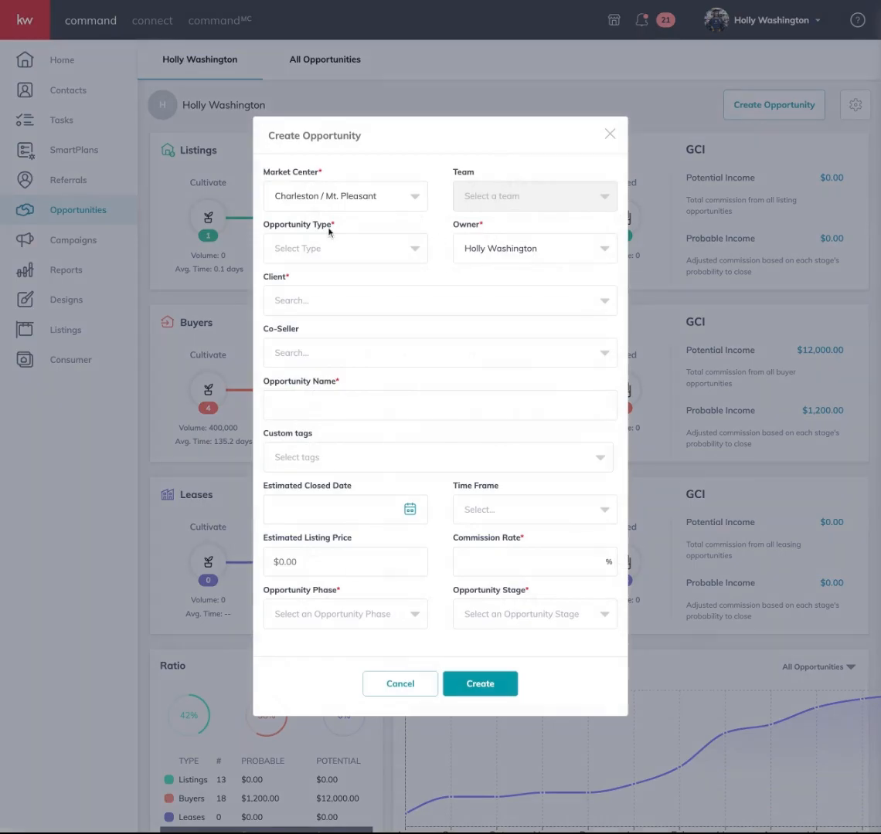
pyautogui.click(407, 204)
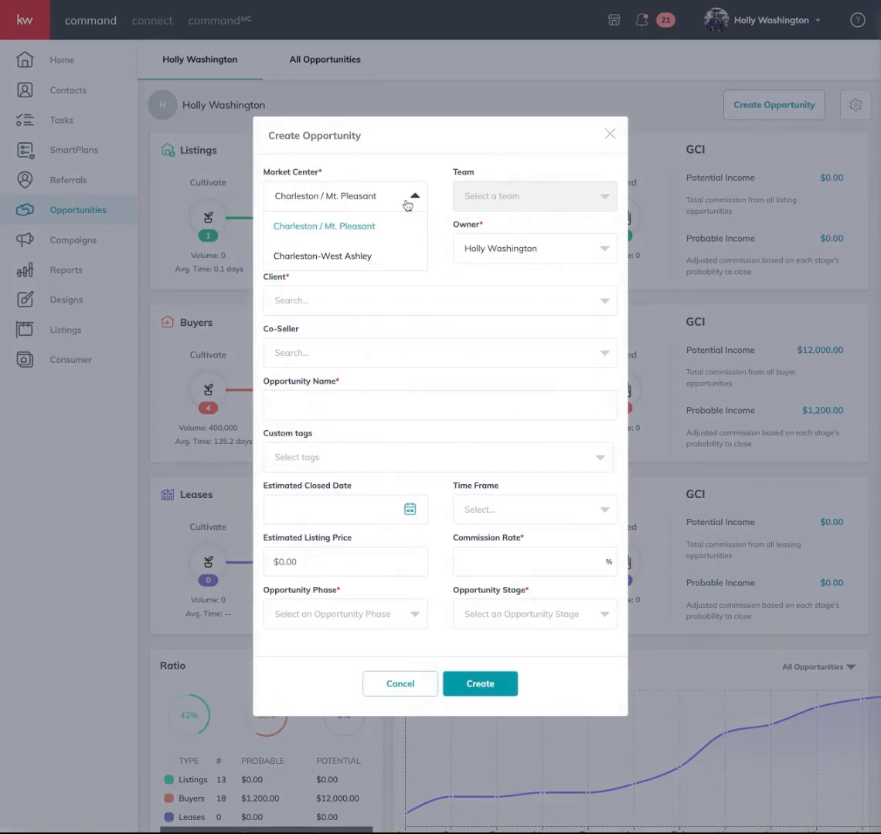
pyautogui.click(386, 228)
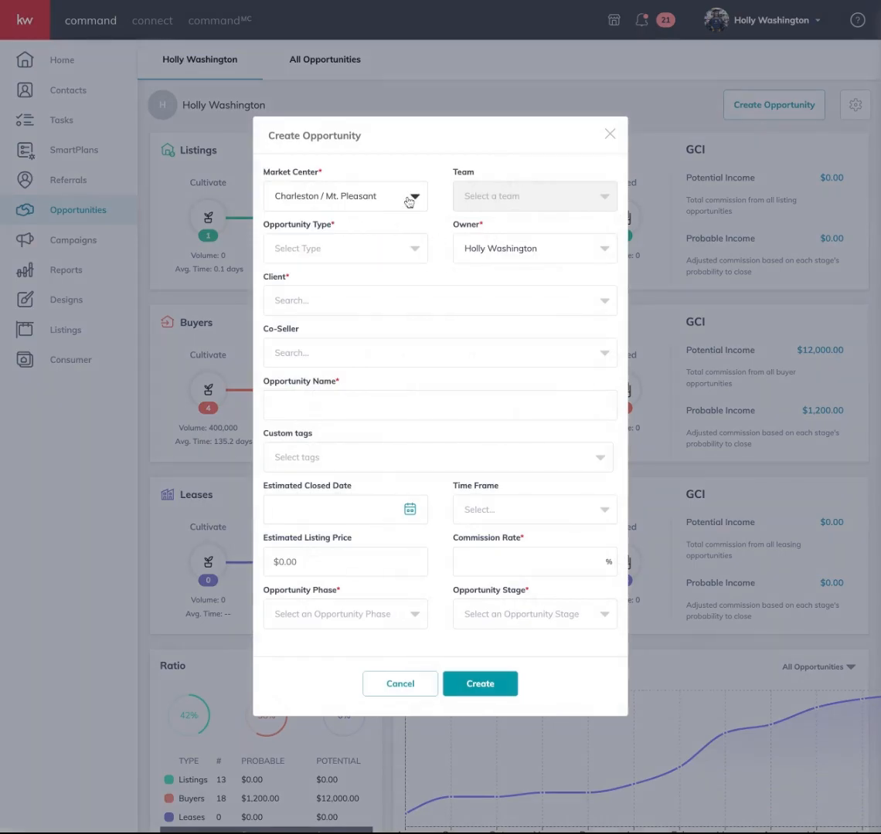
pyautogui.click(368, 249)
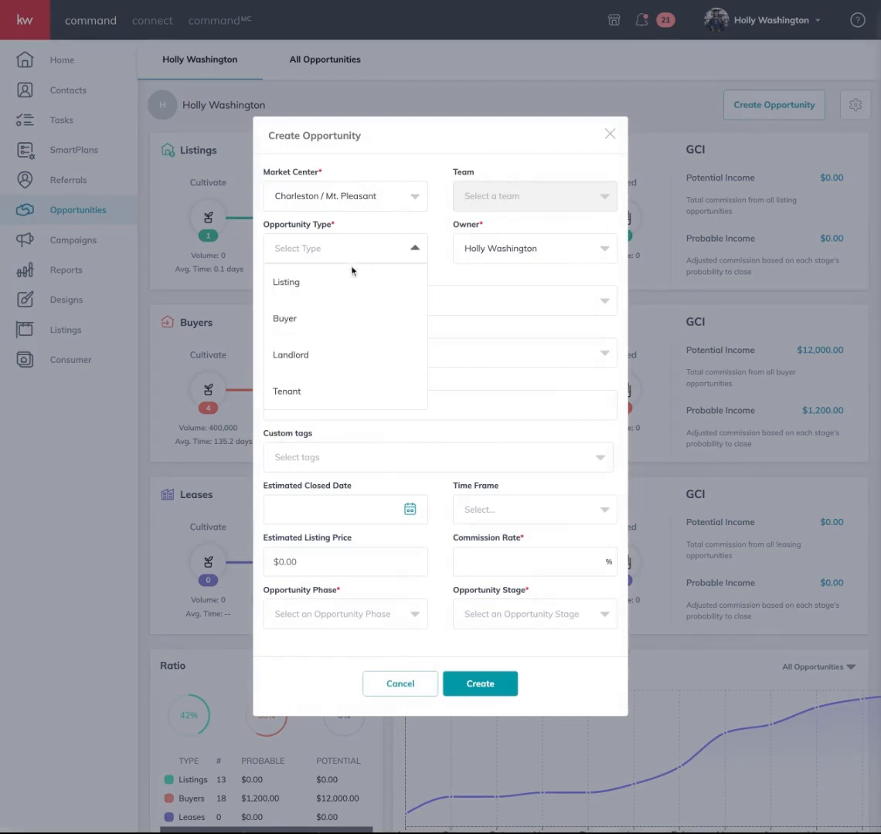
pyautogui.click(325, 323)
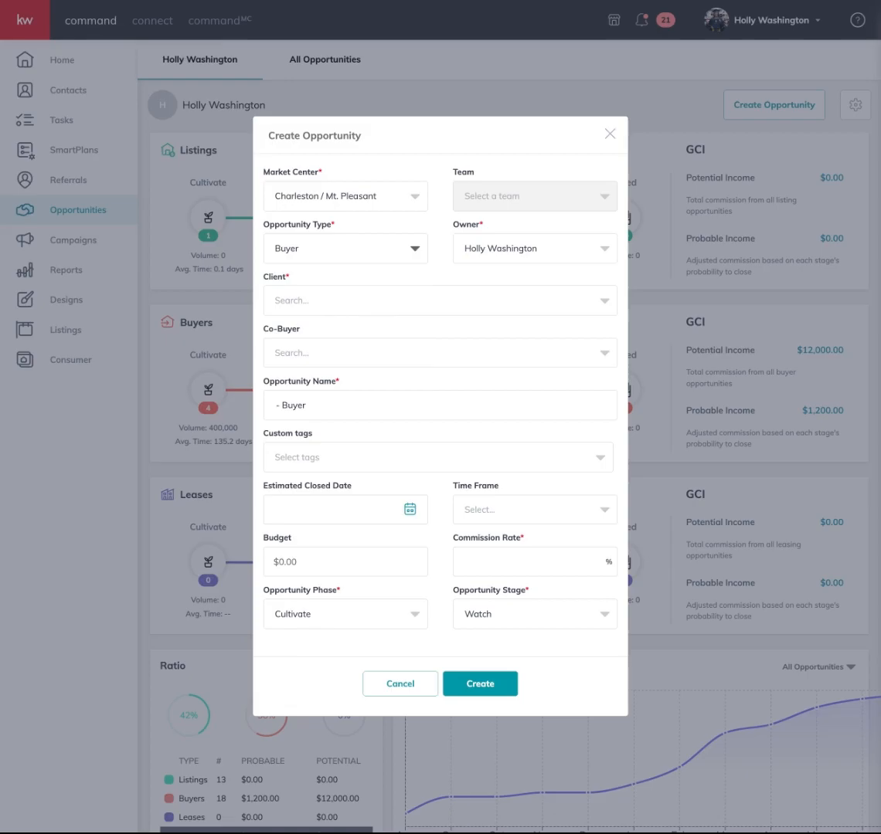
# Search the client field, first for 'kris' and then for 'bro'
pyautogui.click(328, 300)
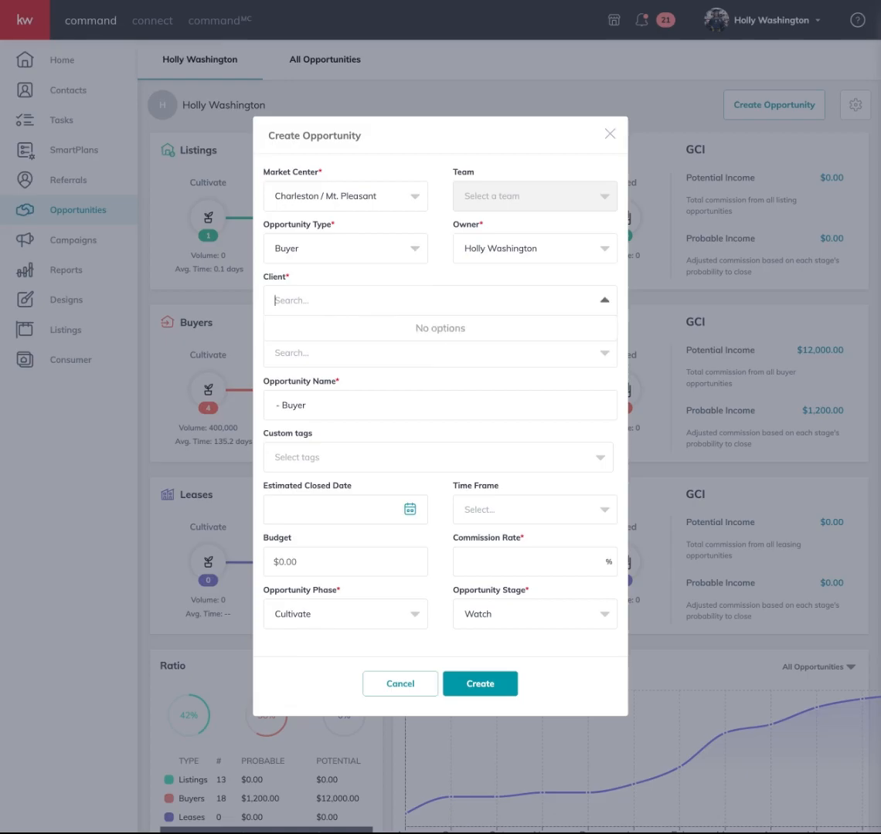
pyautogui.write('kristen')
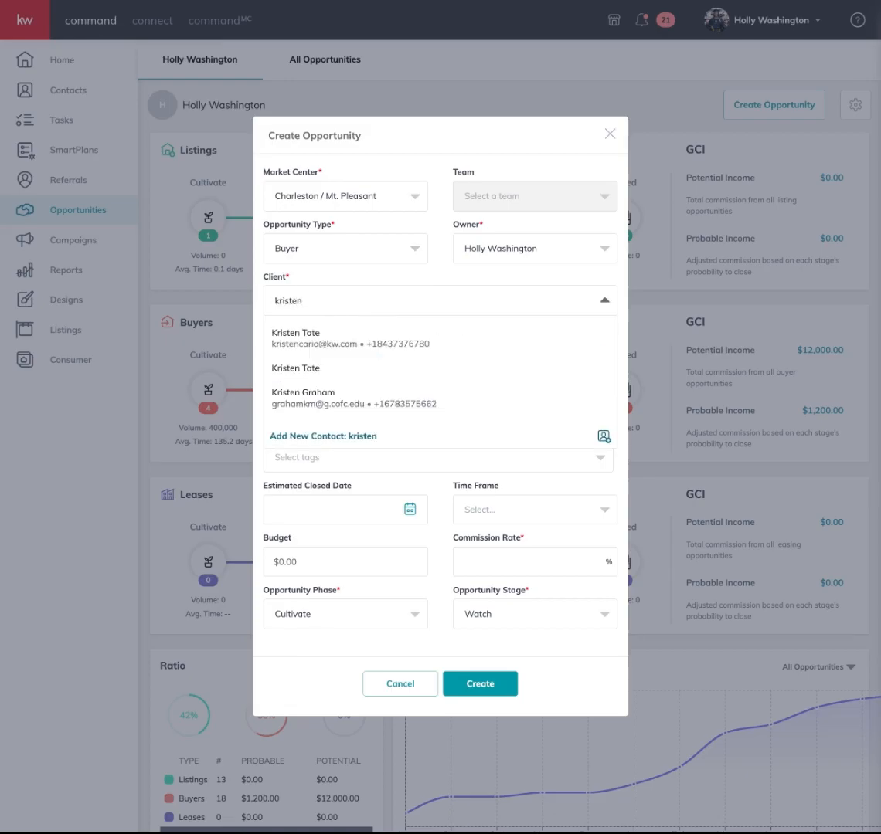
pyautogui.click(333, 299)
pyautogui.write('bro')
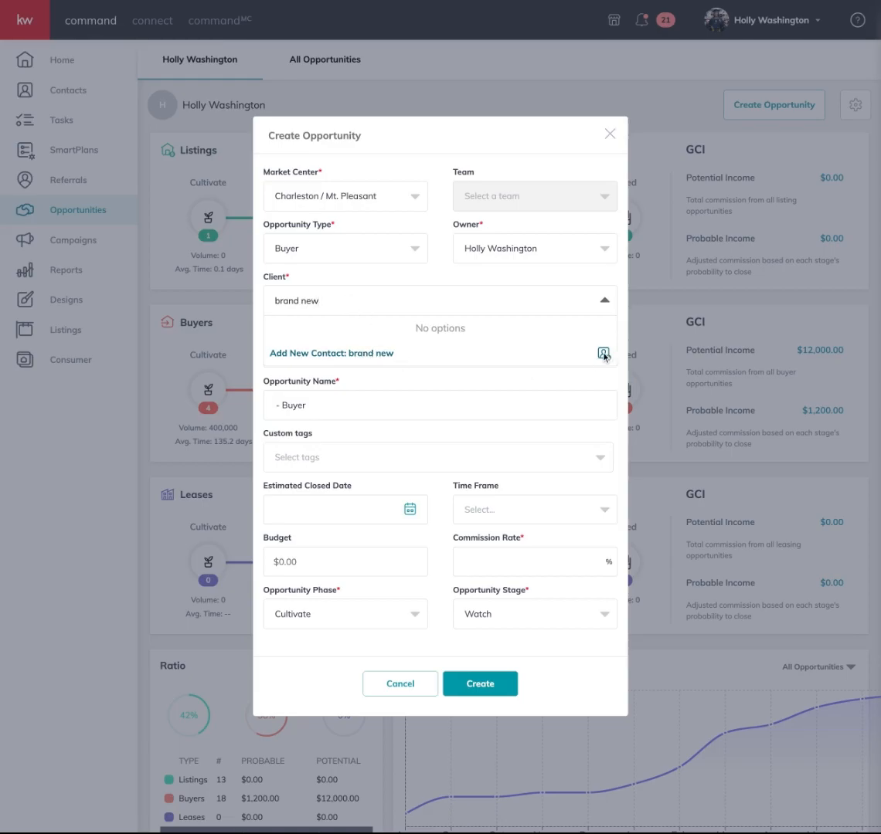
# Add the client as a new contact, set phase Appointment and stage Kept, and create the opportunity
pyautogui.click(374, 353)
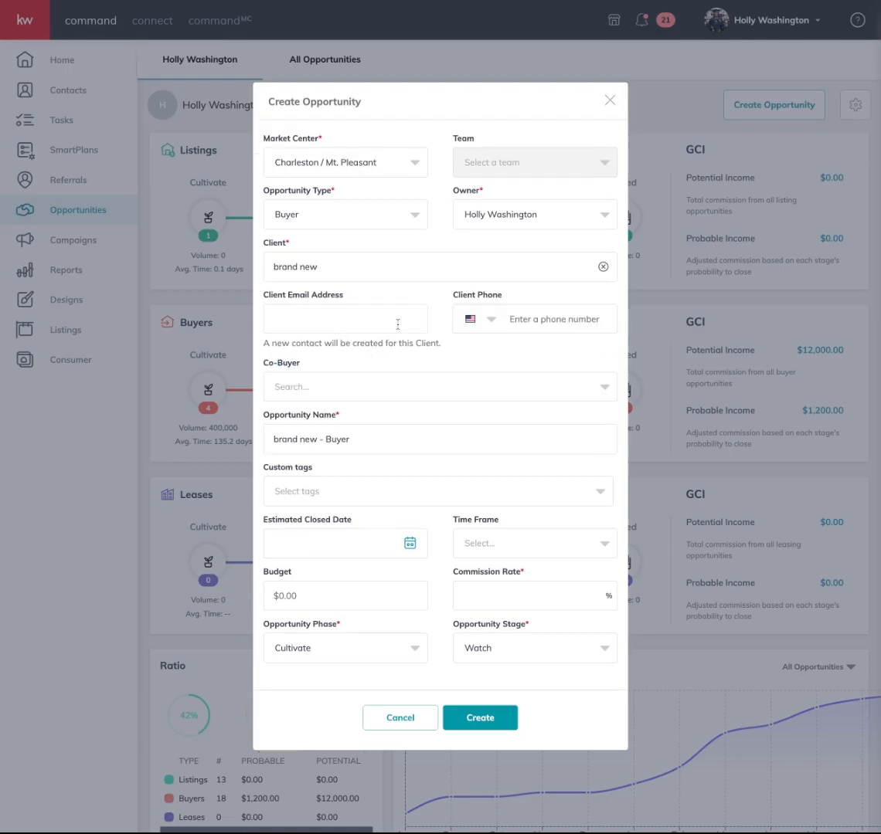
pyautogui.scroll(-3, 369, 388)
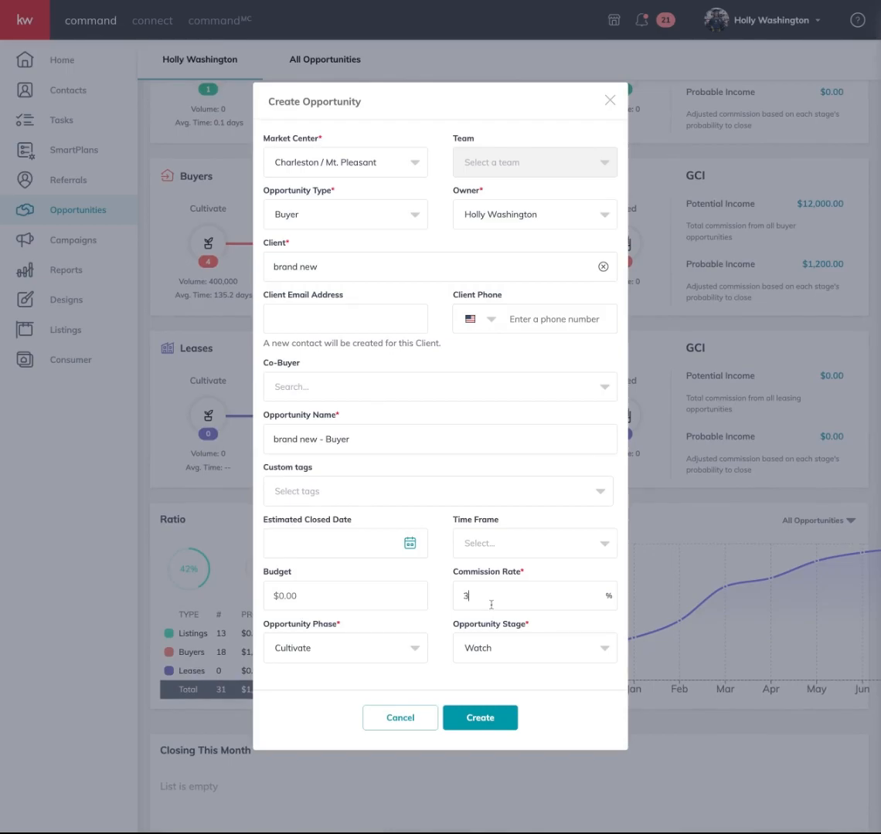
pyautogui.click(402, 655)
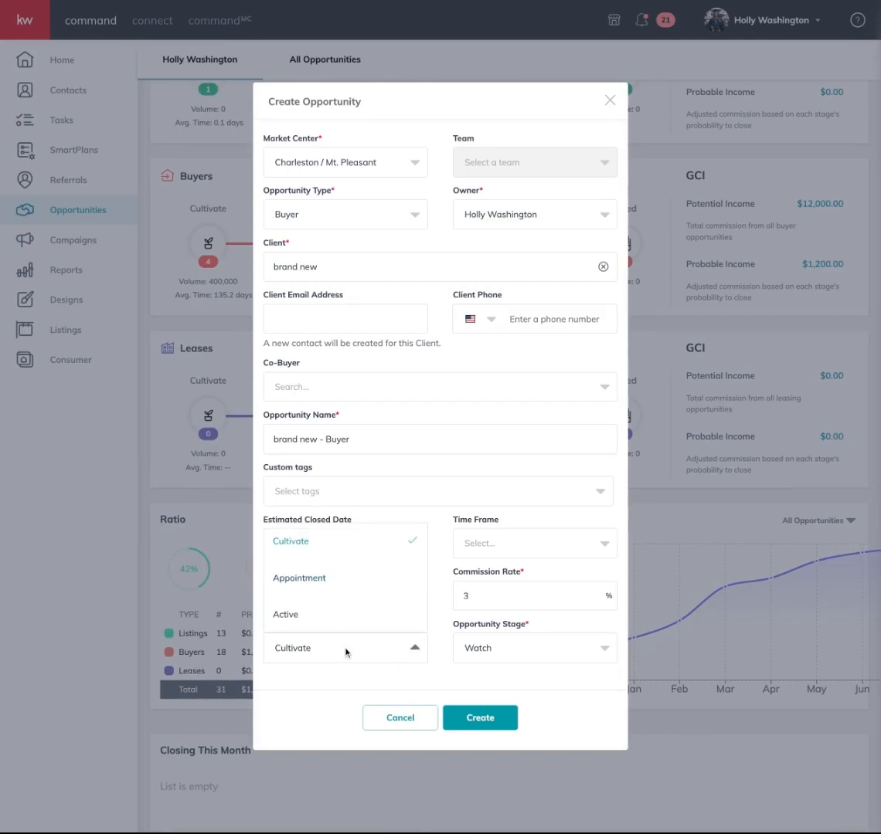
pyautogui.click(371, 654)
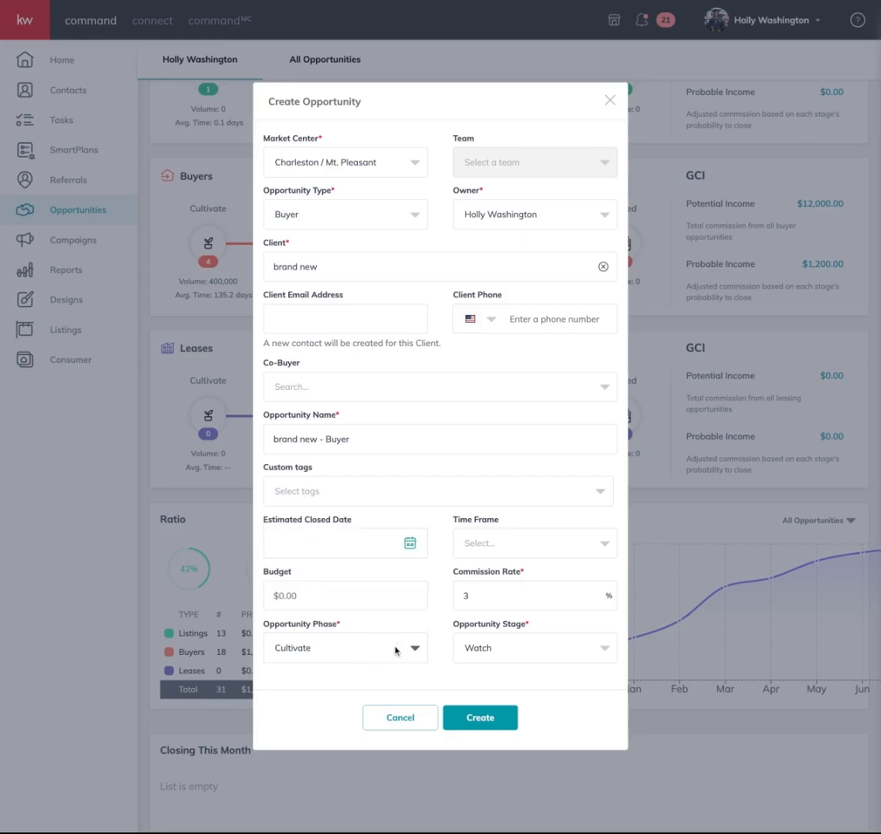
pyautogui.click(403, 651)
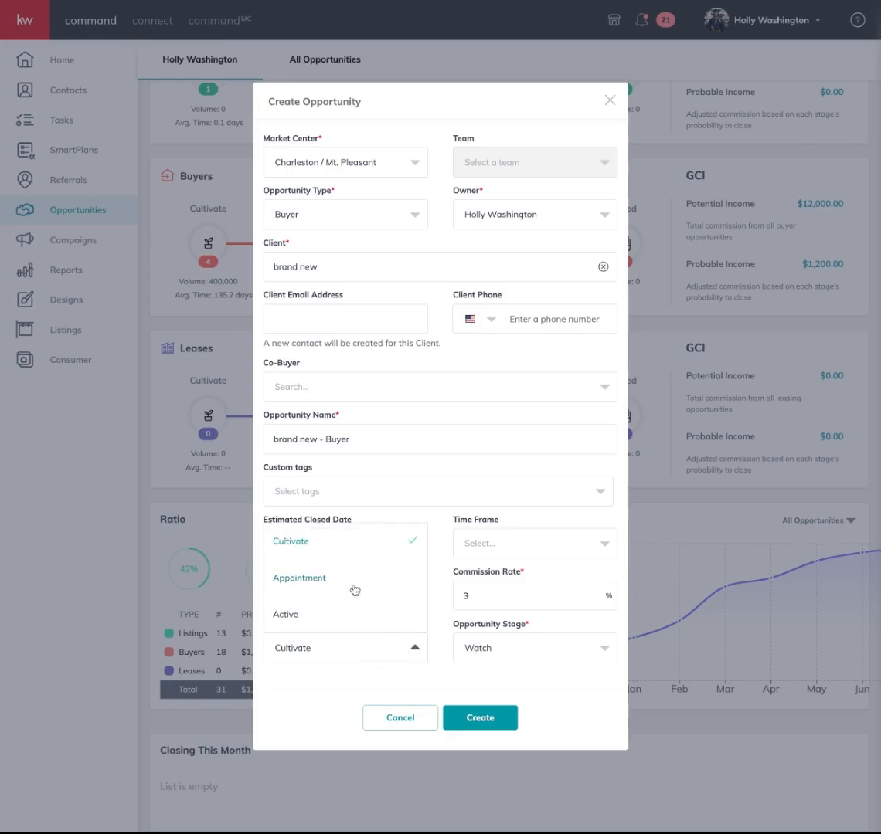
pyautogui.click(354, 585)
pyautogui.click(506, 649)
pyautogui.click(509, 616)
pyautogui.click(514, 724)
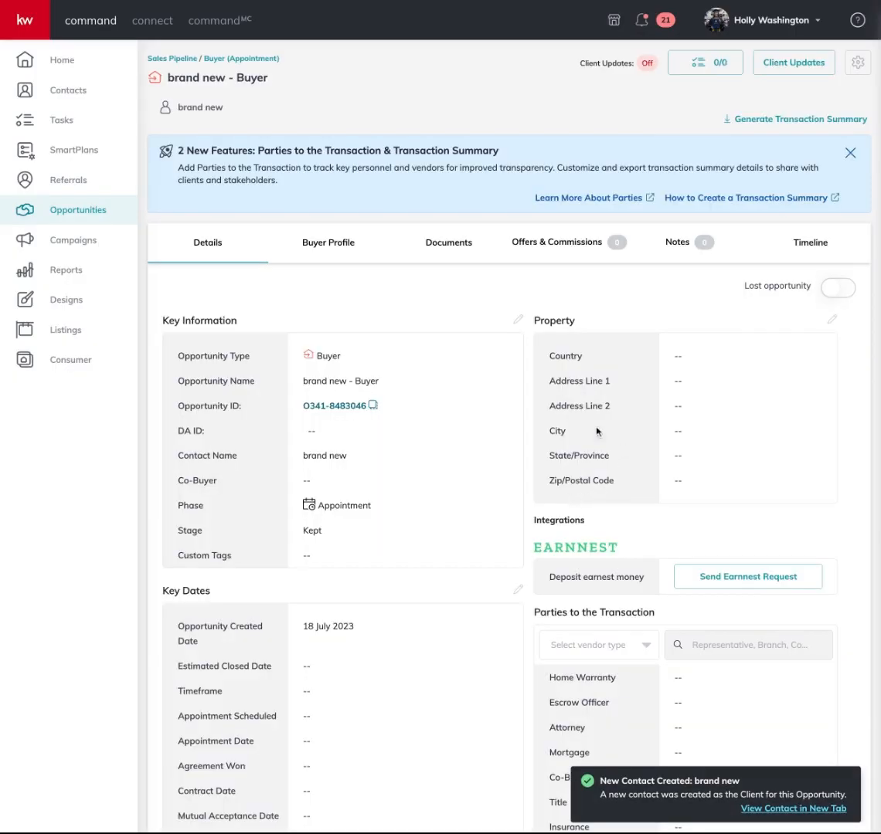
pyautogui.scroll(-5, 425, 367)
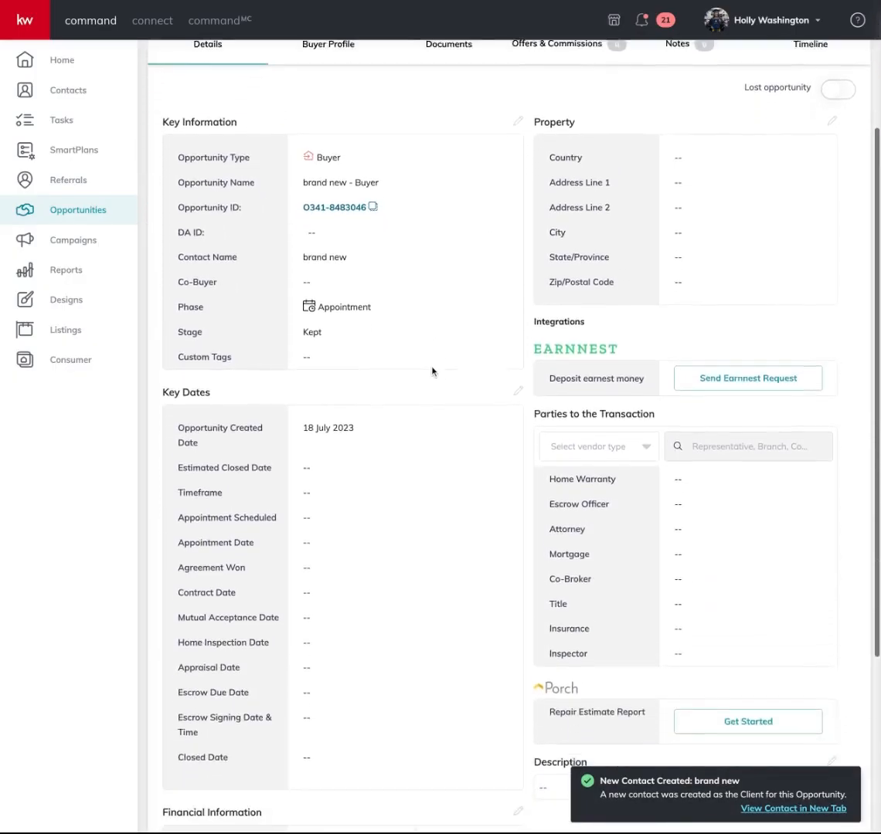
pyautogui.scroll(-2, 432, 372)
pyautogui.scroll(4, 432, 371)
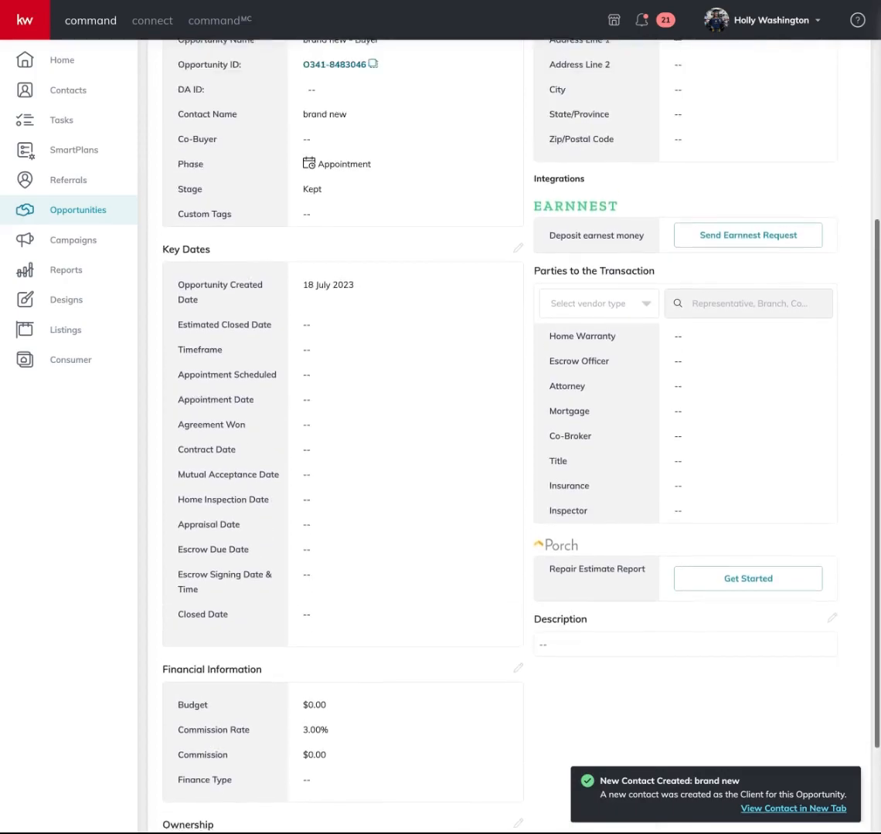
pyautogui.click(516, 206)
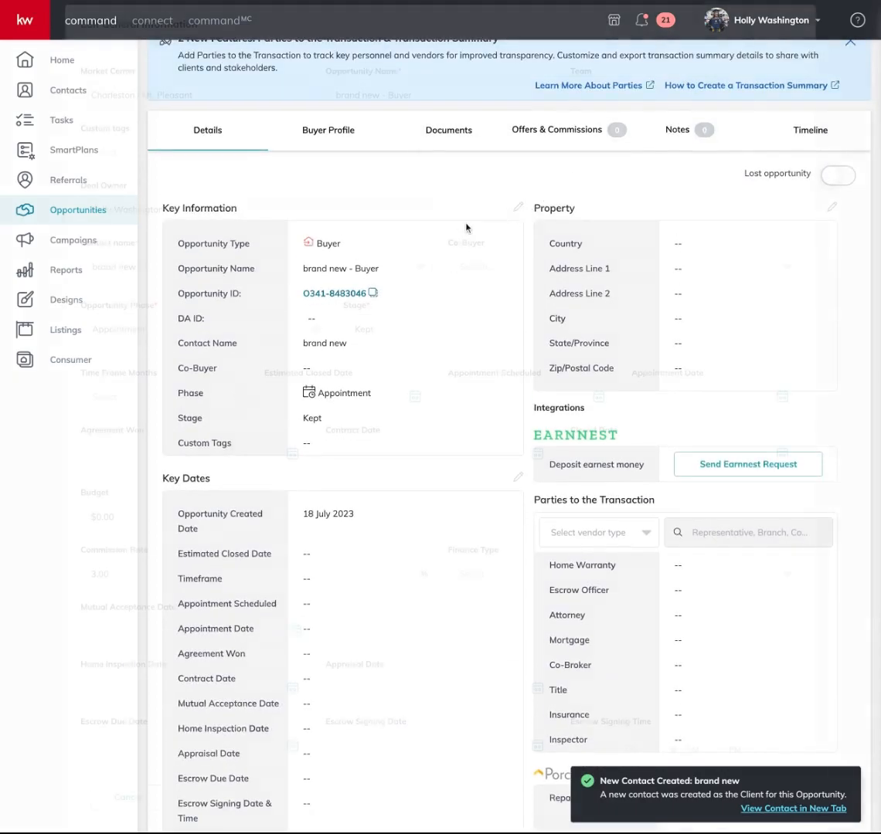
pyautogui.scroll(-1, 324, 352)
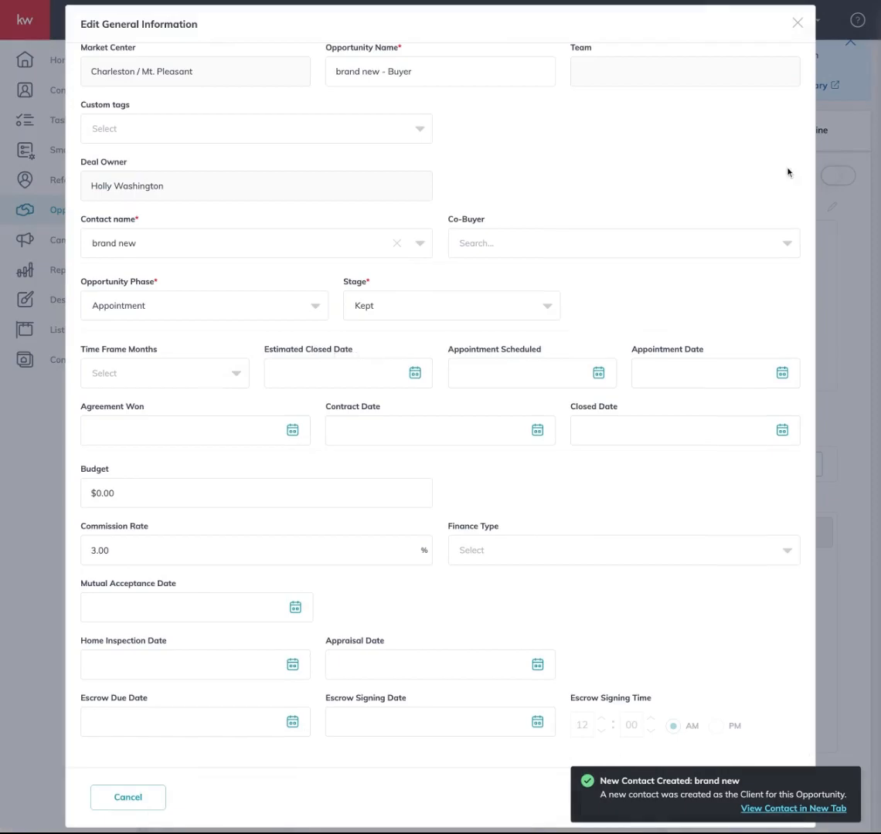
pyautogui.click(795, 26)
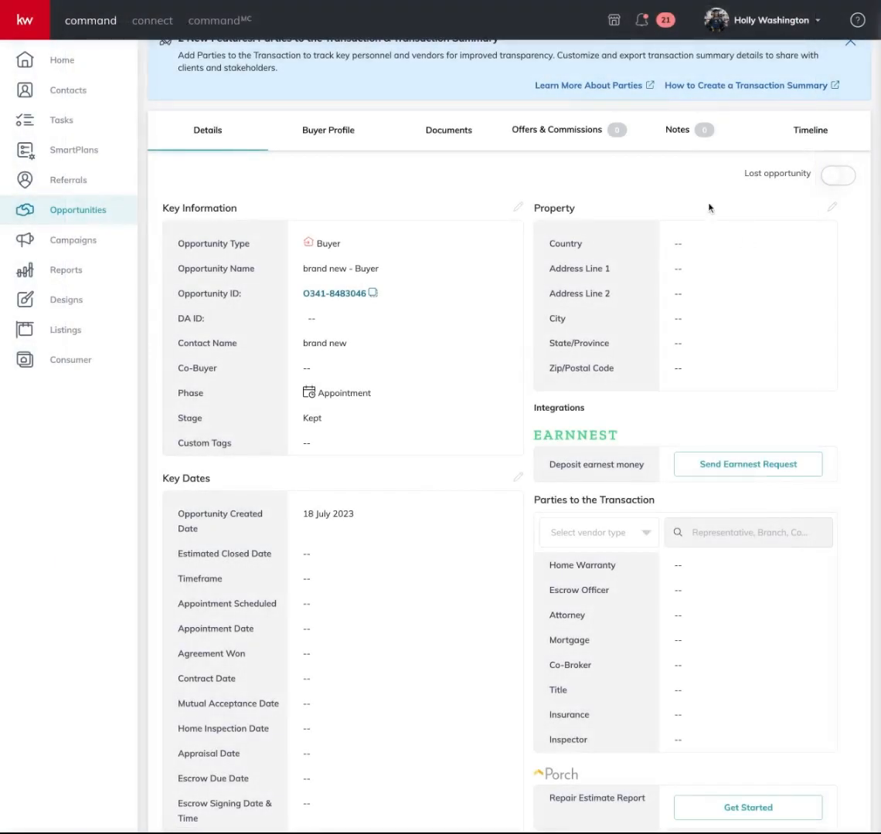
pyautogui.click(831, 207)
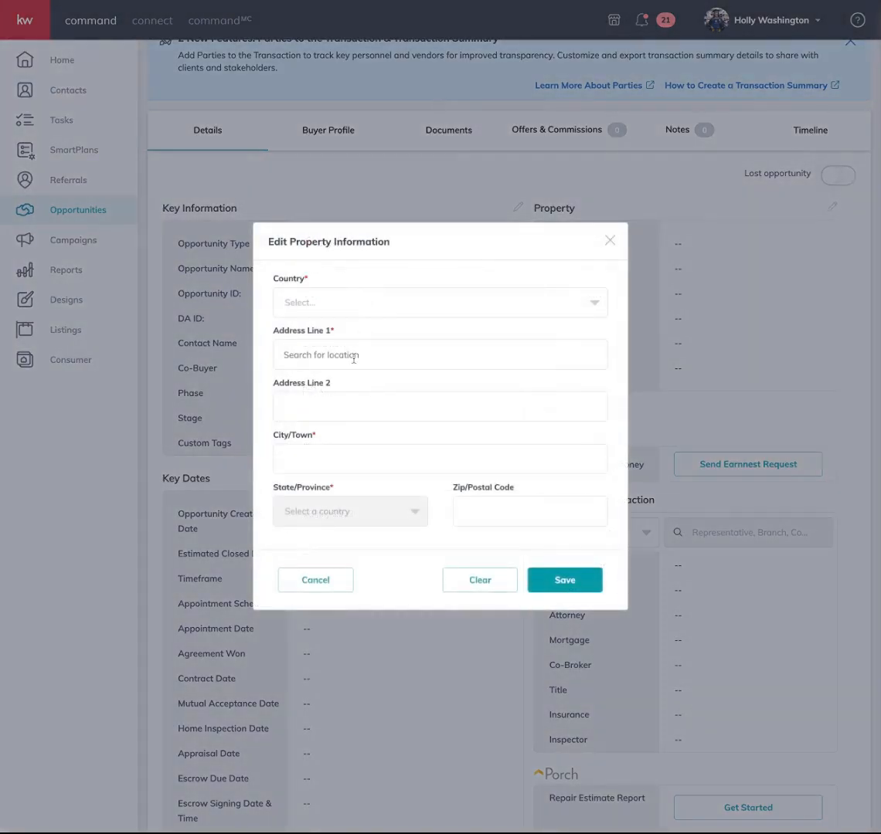
pyautogui.click(610, 240)
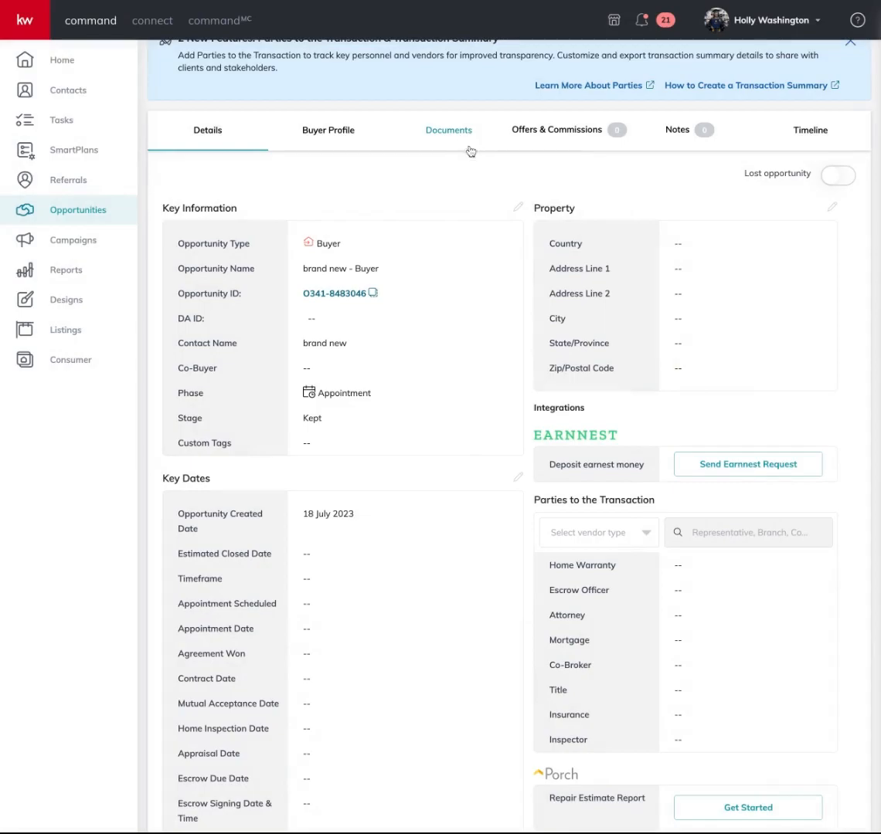
pyautogui.scroll(-1, 479, 173)
pyautogui.scroll(3, 478, 173)
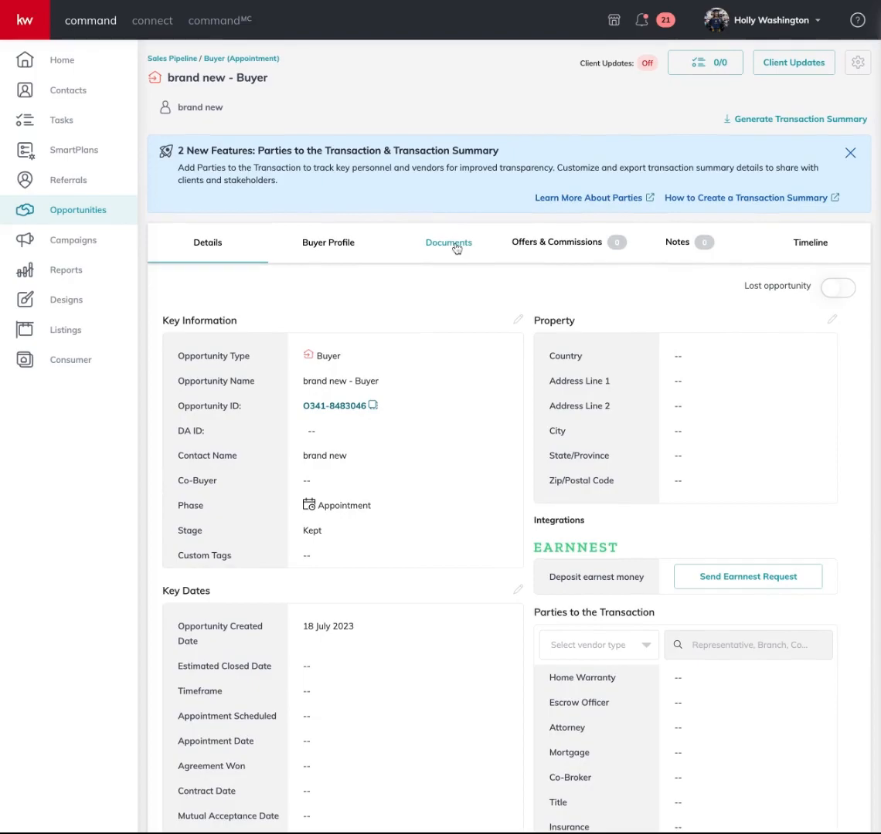
# Give the opportunity a Residential checklist and start its DocuSign transaction room
pyautogui.click(457, 249)
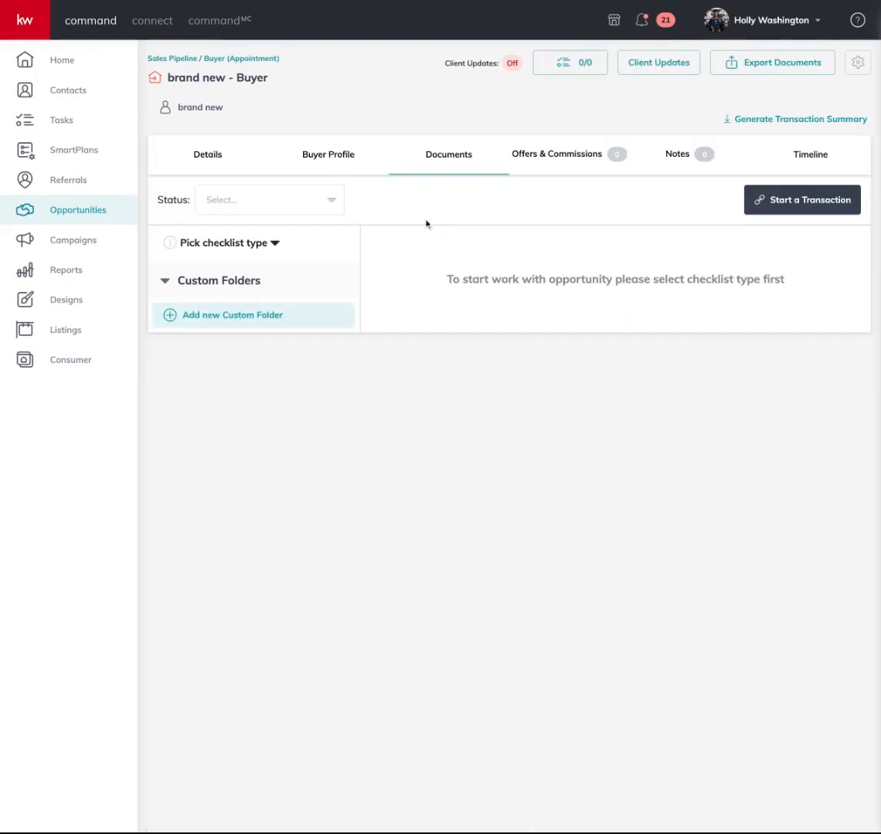
pyautogui.tripleClick(449, 282)
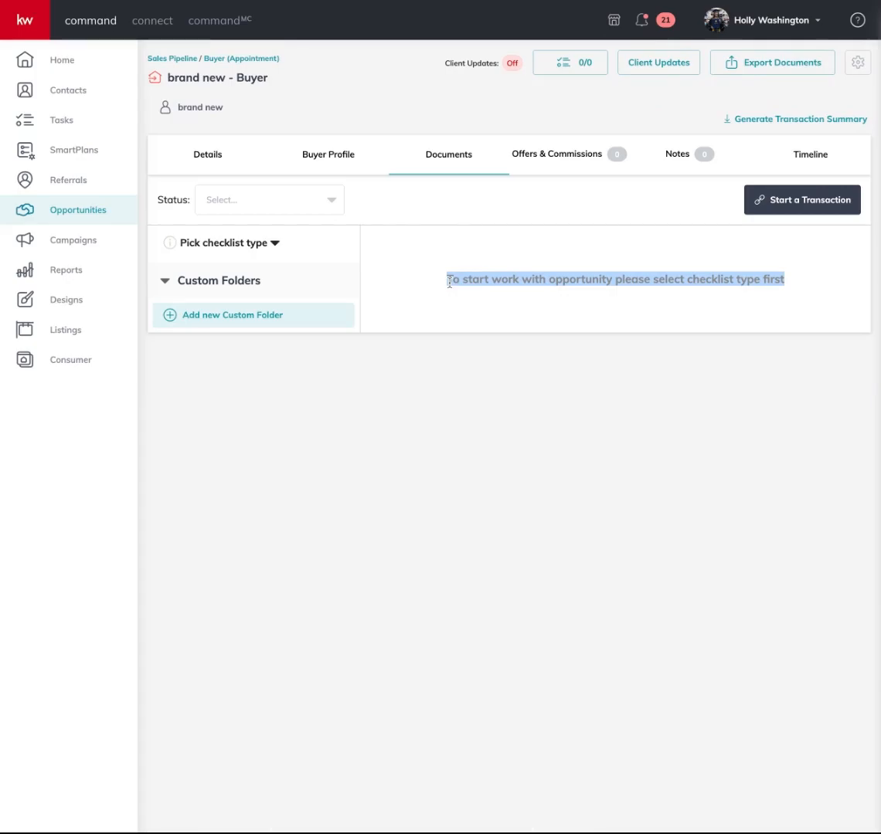
pyautogui.click(552, 284)
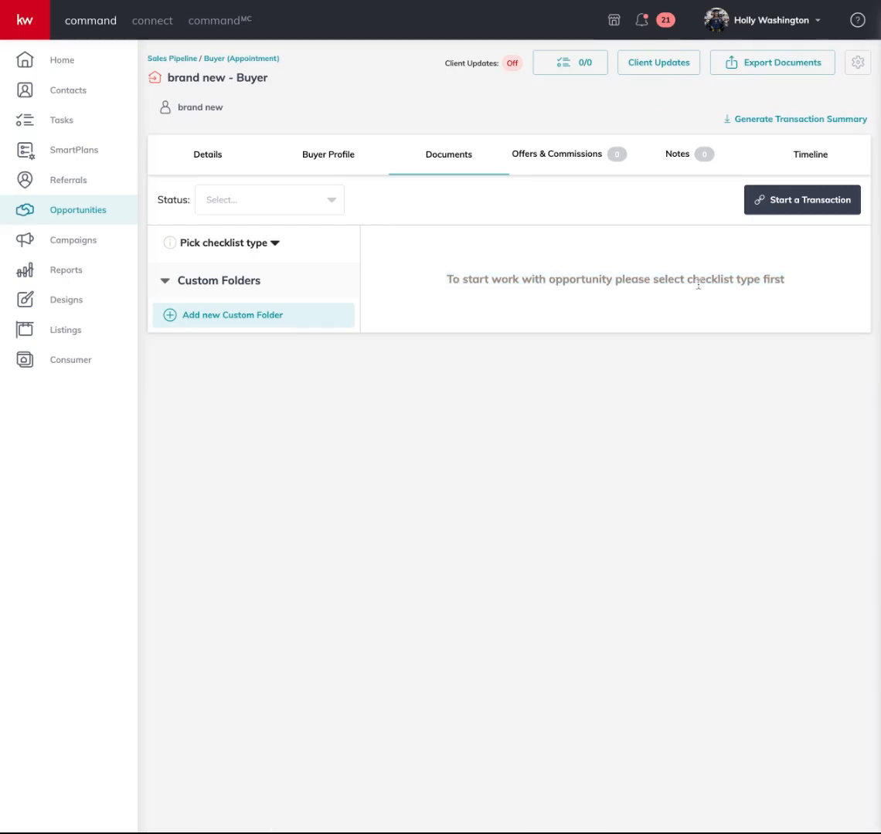
pyautogui.click(275, 244)
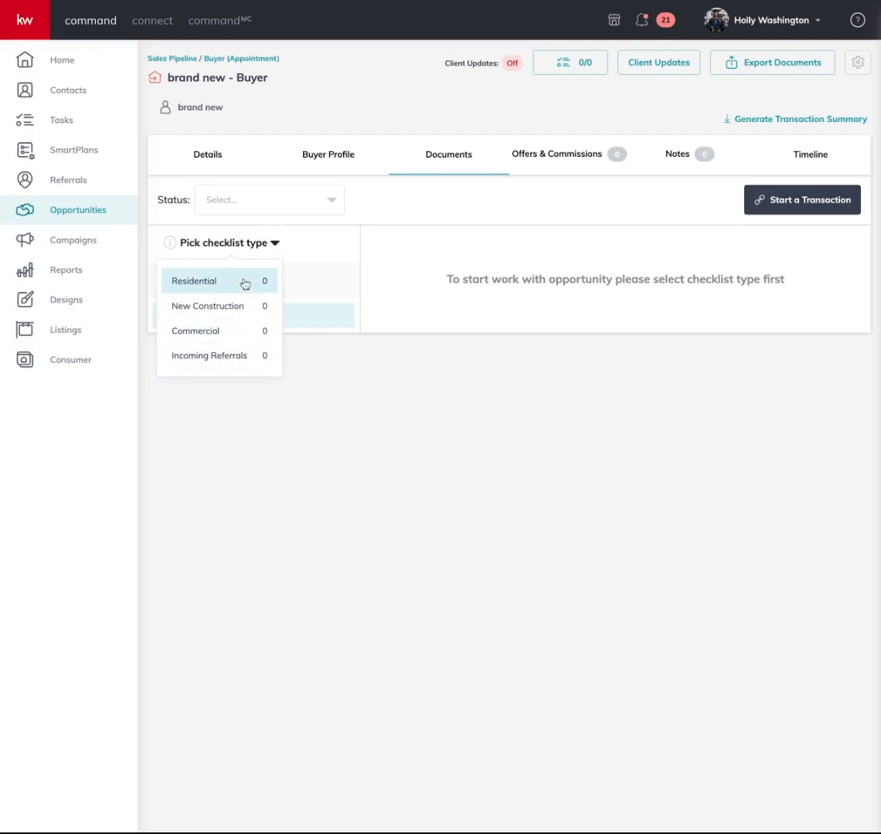
pyautogui.click(244, 283)
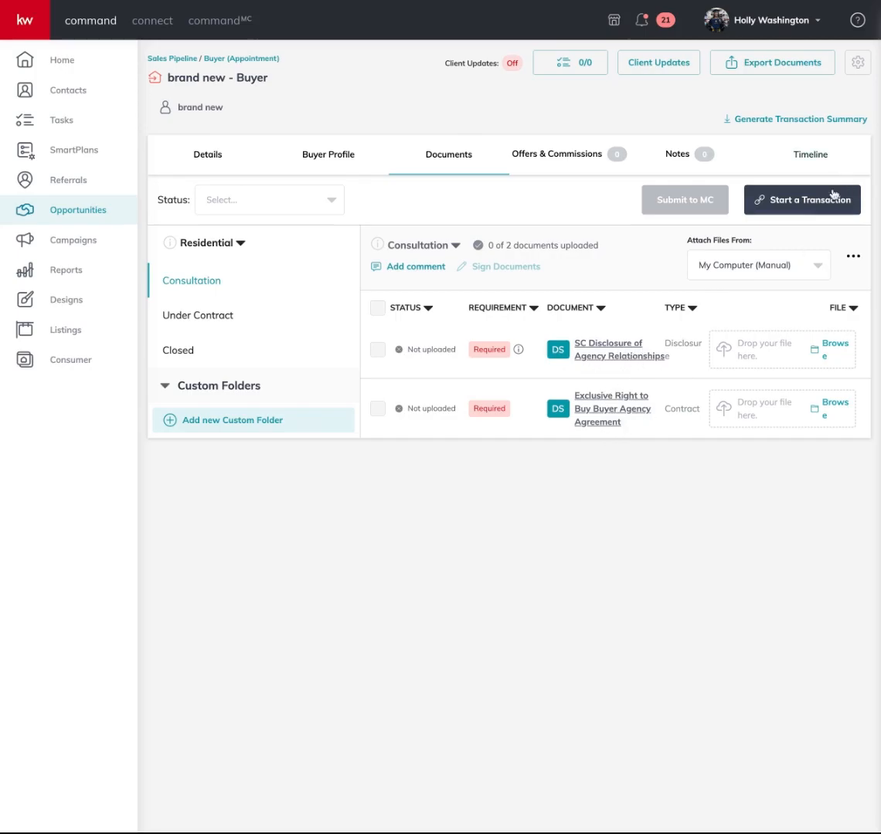
pyautogui.click(823, 210)
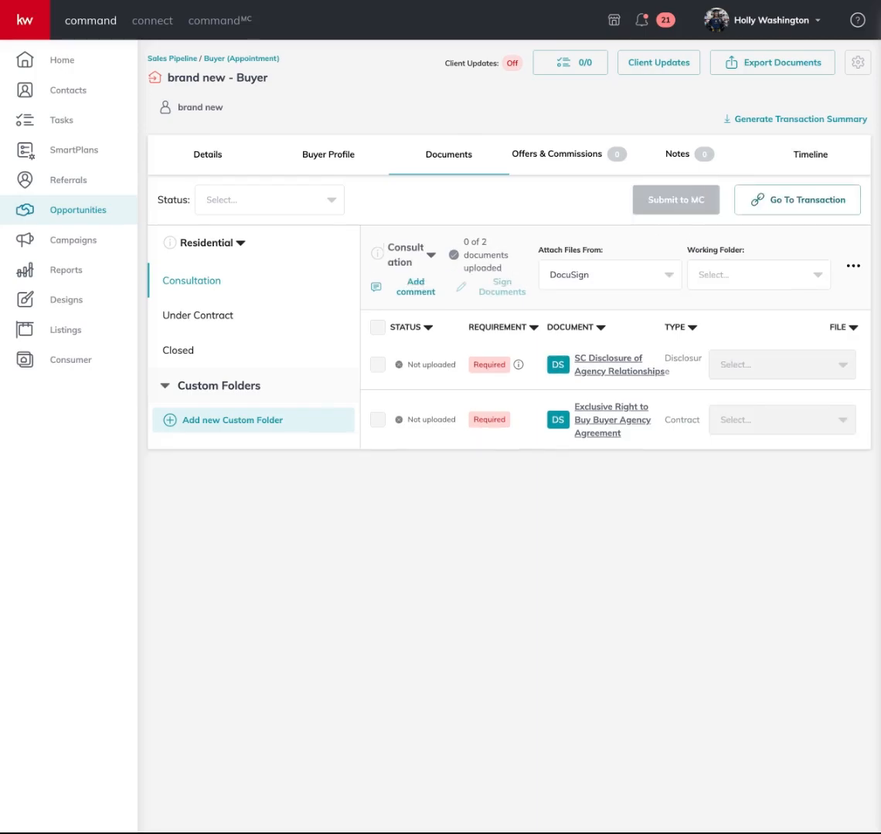
pyautogui.hotkey('ctrl', 'Tab')
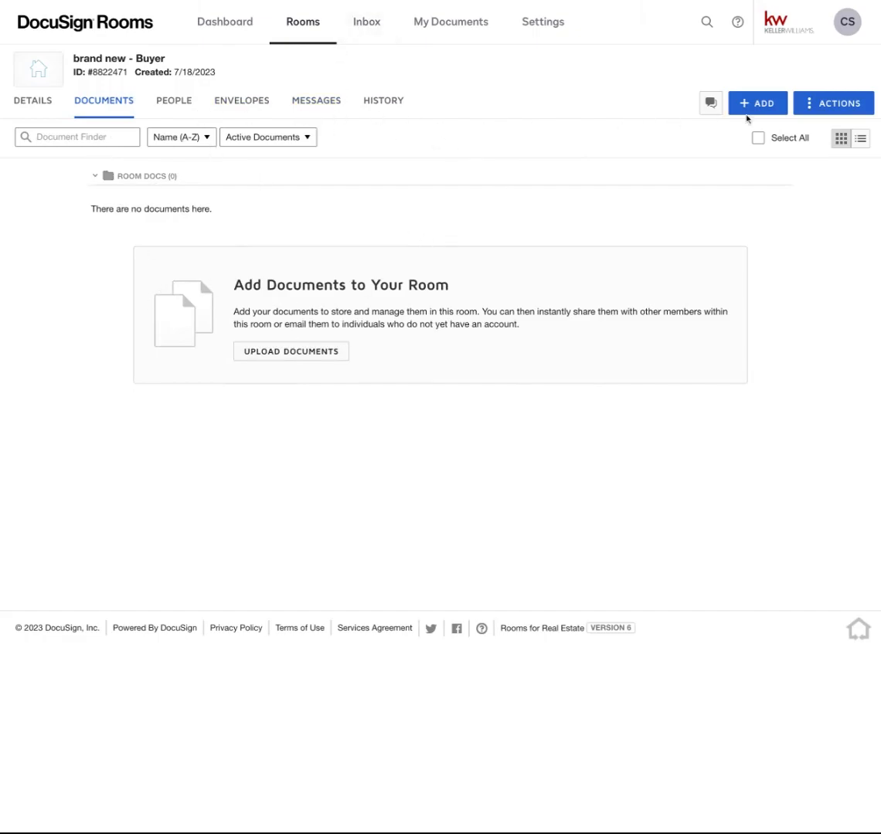
# Add the SCAR 110 and SCAR 130 DocuSign forms to the room and select both
pyautogui.click(757, 113)
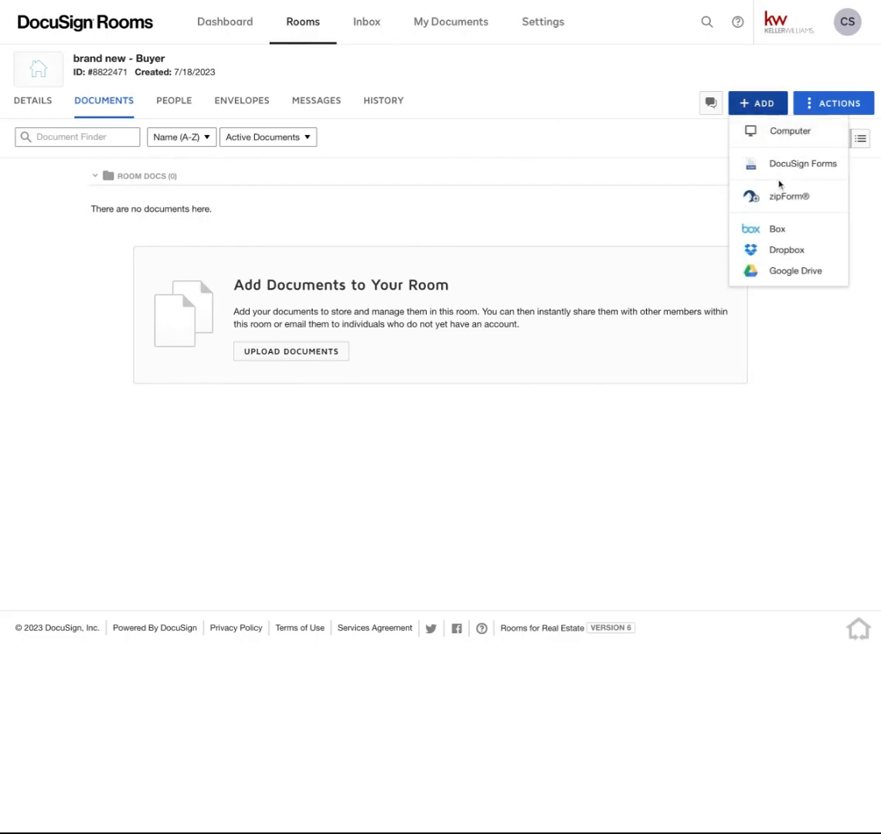
pyautogui.click(779, 168)
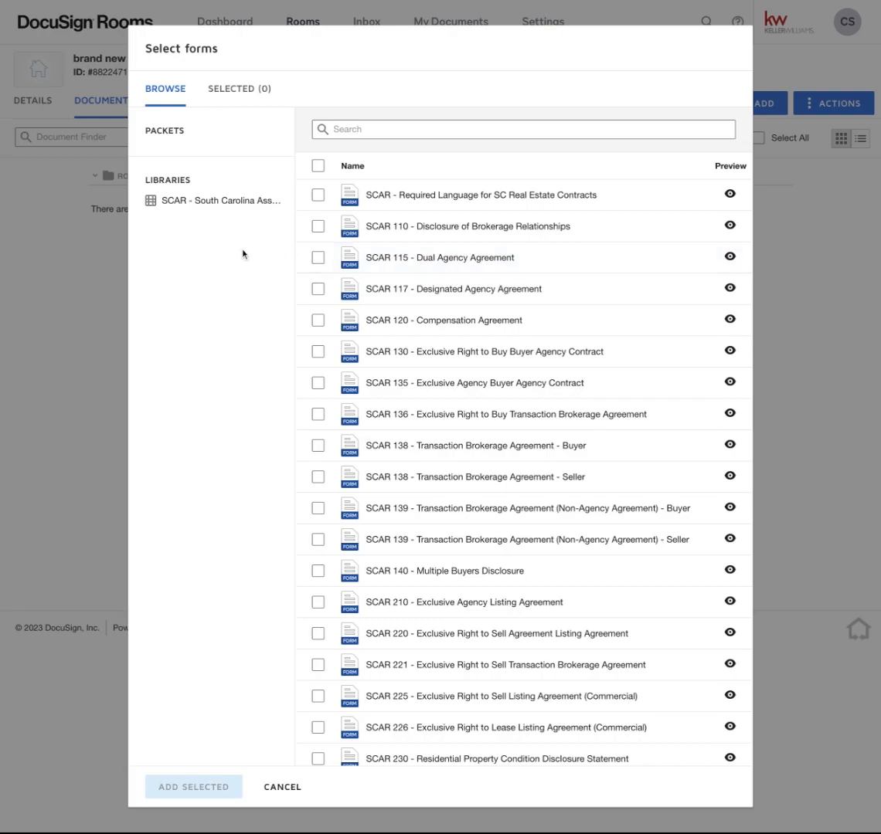
pyautogui.click(319, 228)
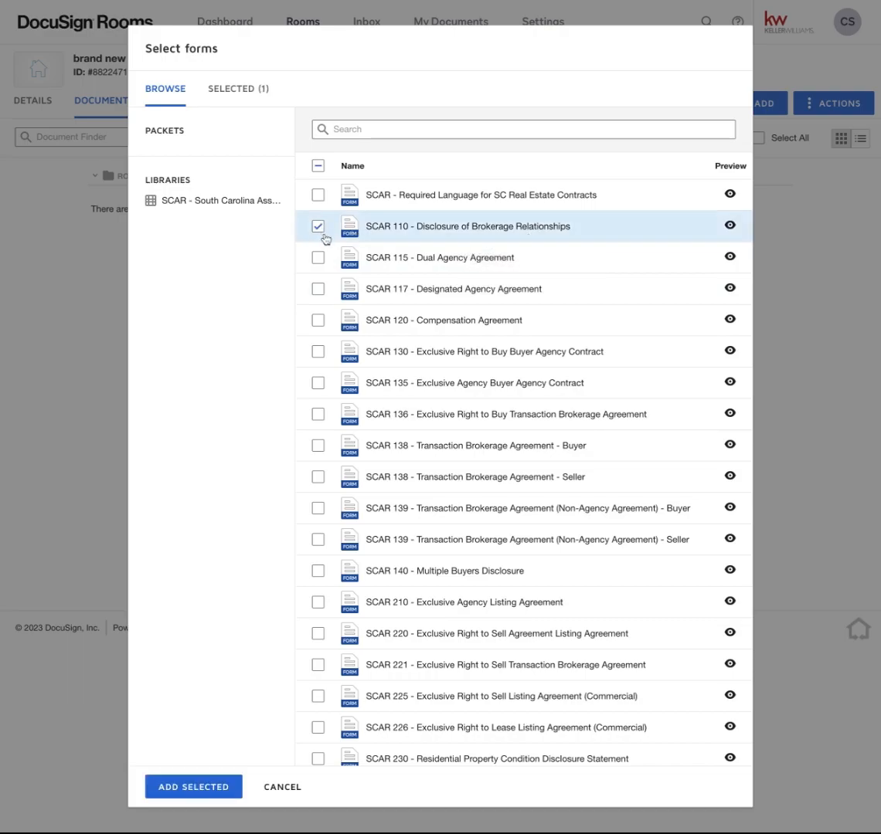
pyautogui.click(318, 354)
pyautogui.click(210, 789)
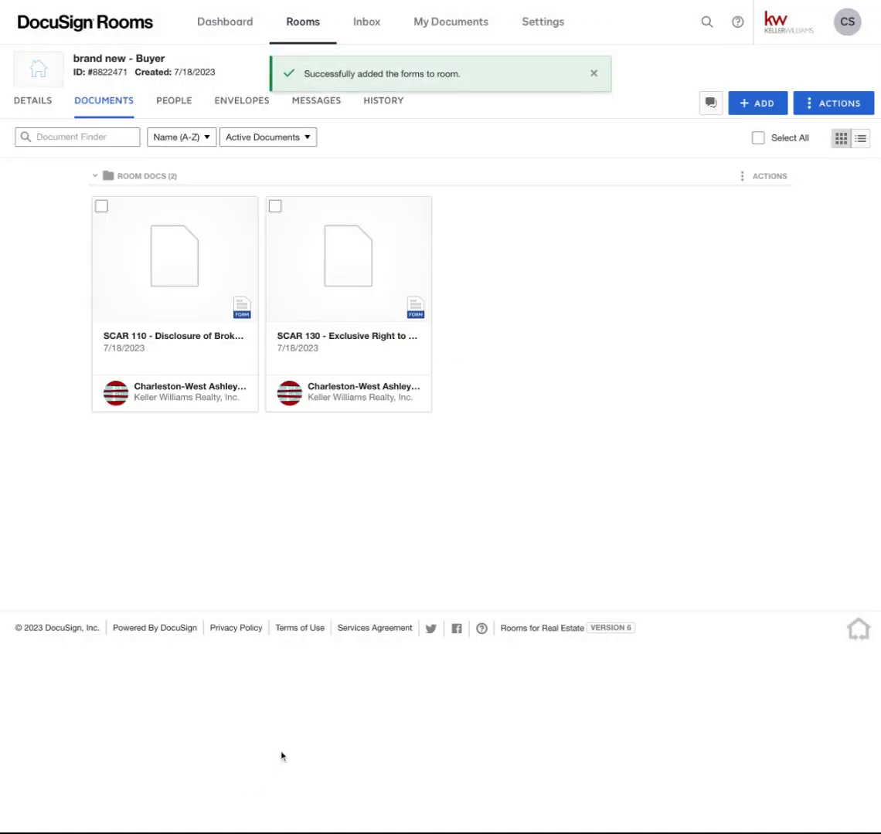
pyautogui.click(102, 207)
pyautogui.click(274, 207)
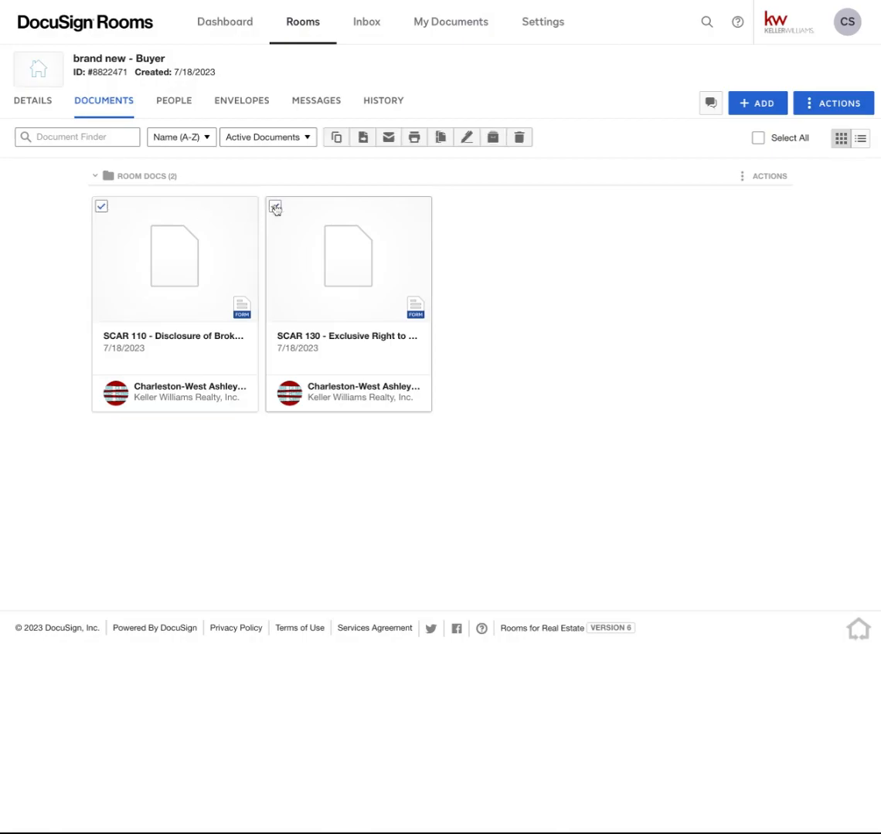
# Create an envelope from both forms with Buyer Agent and Buyer One as recipient roles
pyautogui.click(467, 138)
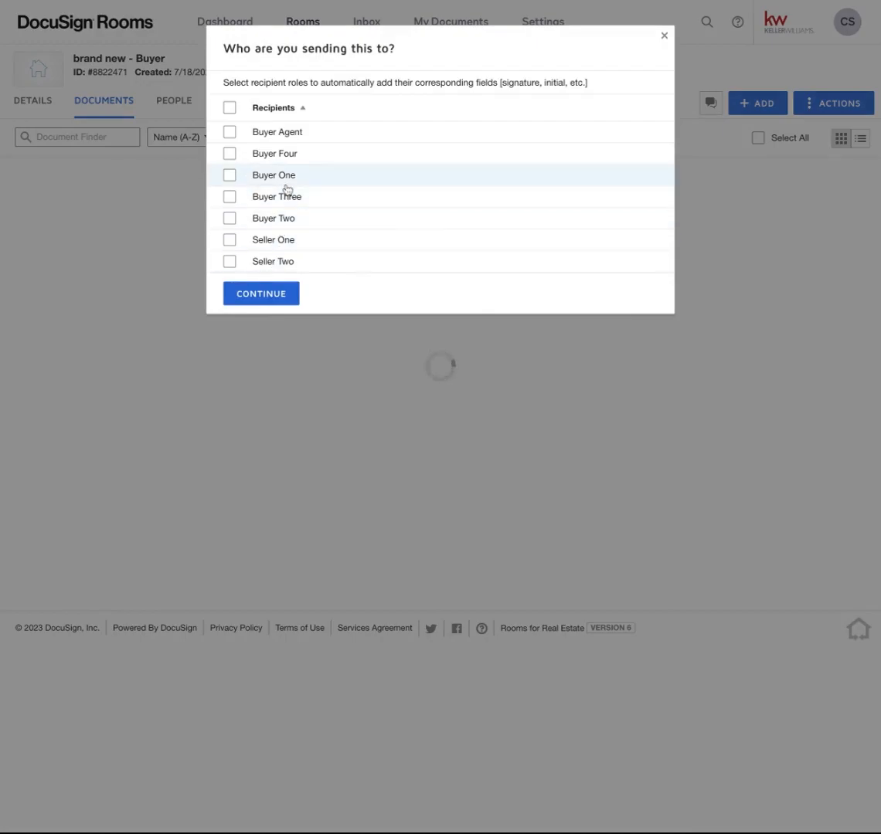
pyautogui.click(229, 133)
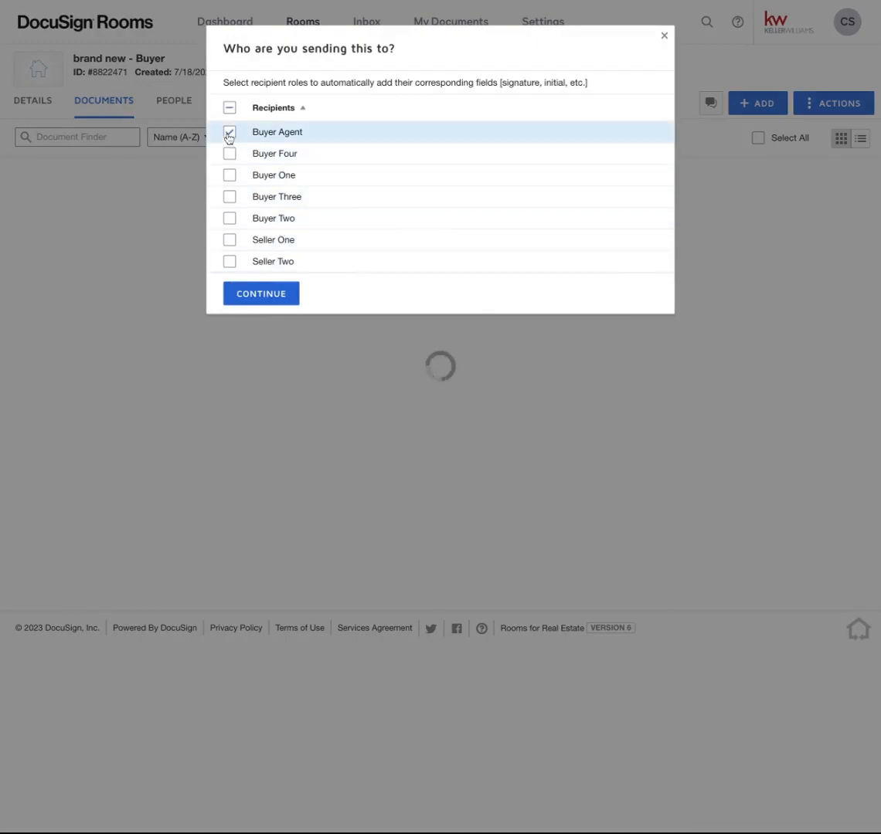
pyautogui.click(229, 176)
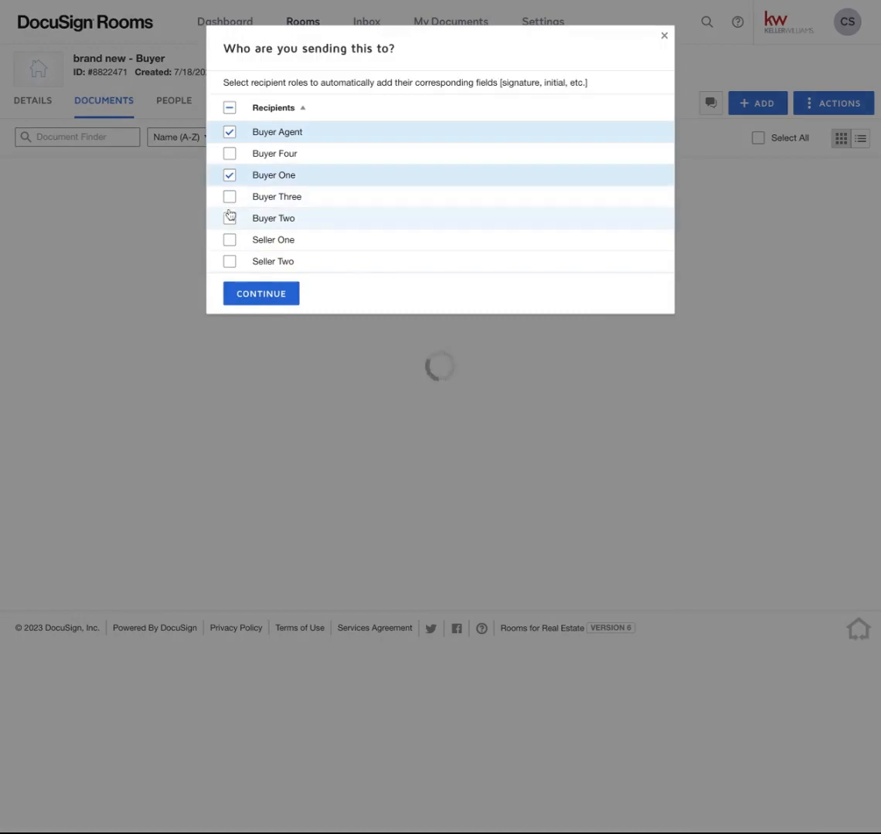
pyautogui.click(283, 301)
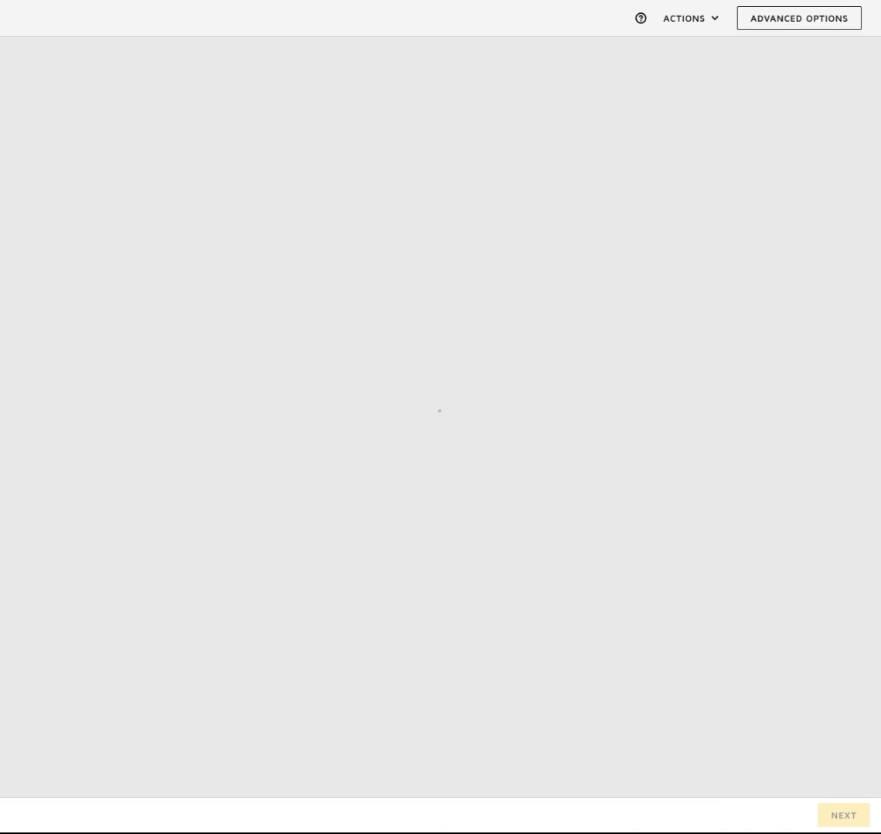
# Enter the Buyer Agent's name and e-mail address
pyautogui.scroll(-3, 345, 383)
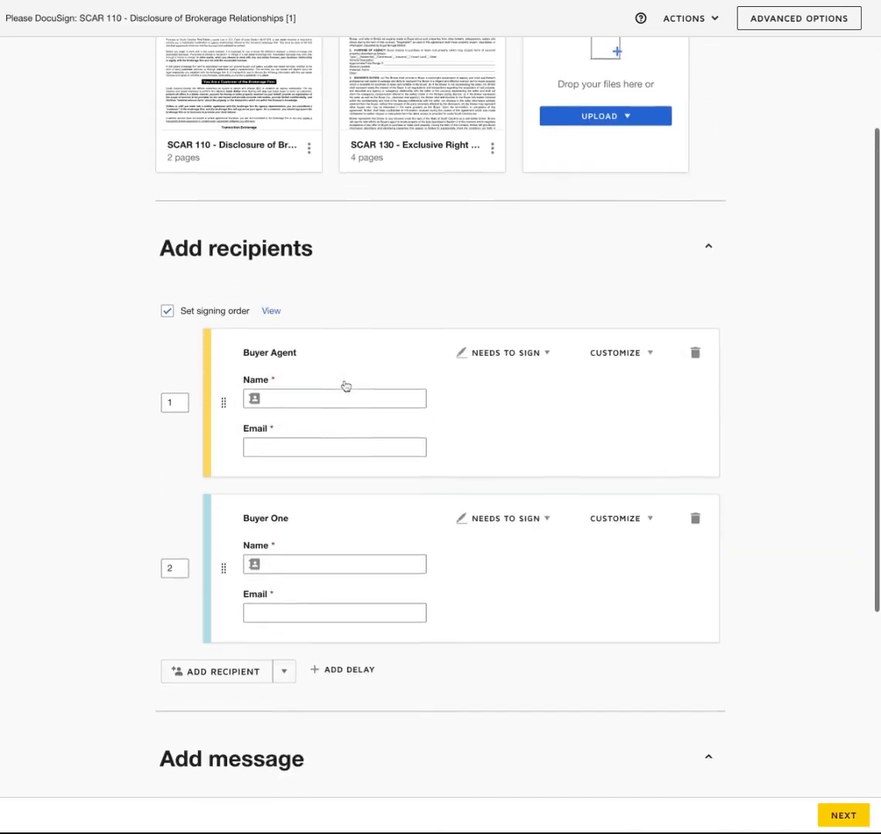
pyautogui.click(329, 385)
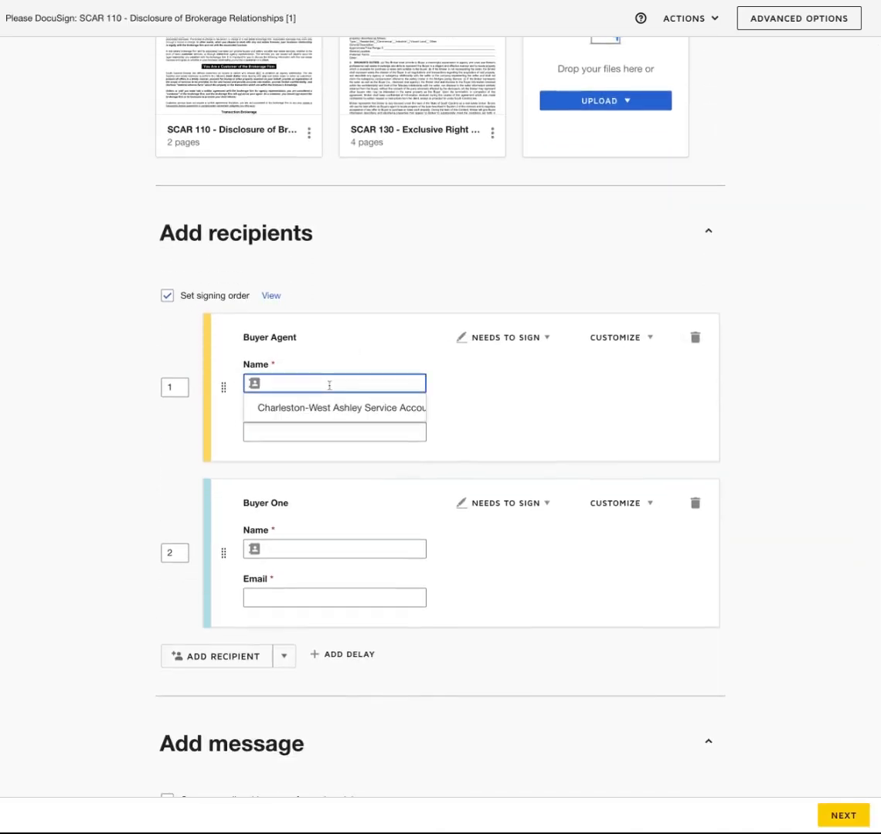
pyautogui.press('Tab')
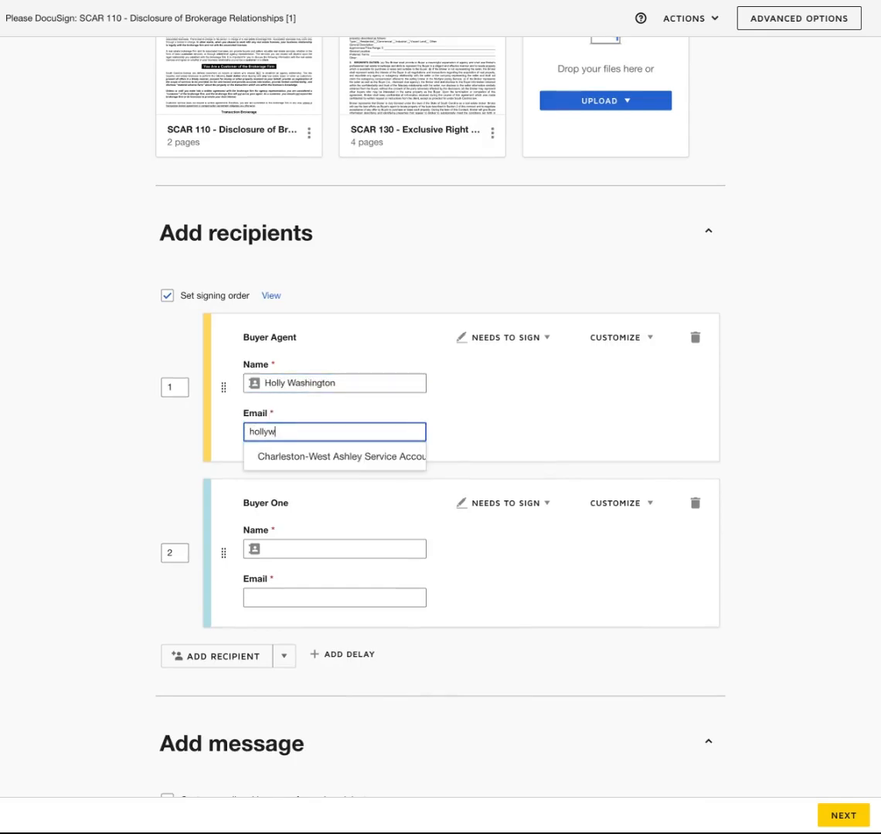
pyautogui.press('Tab')
pyautogui.press('Tab')
pyautogui.press('Tab')
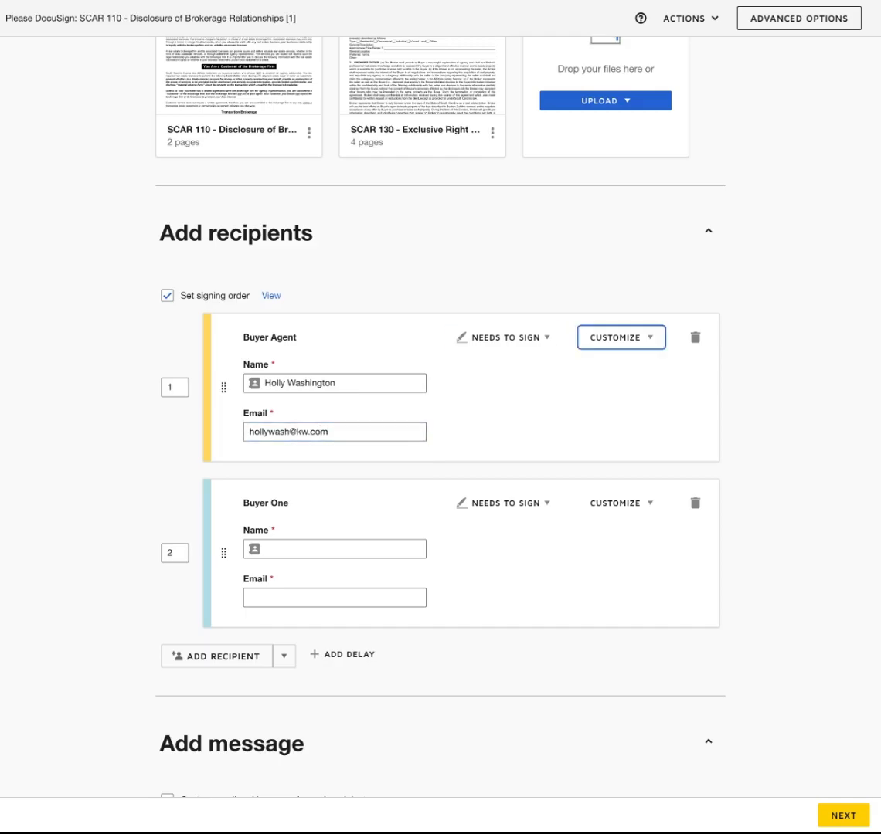
# Enter Buyer One's name and e-mail address
pyautogui.click(320, 550)
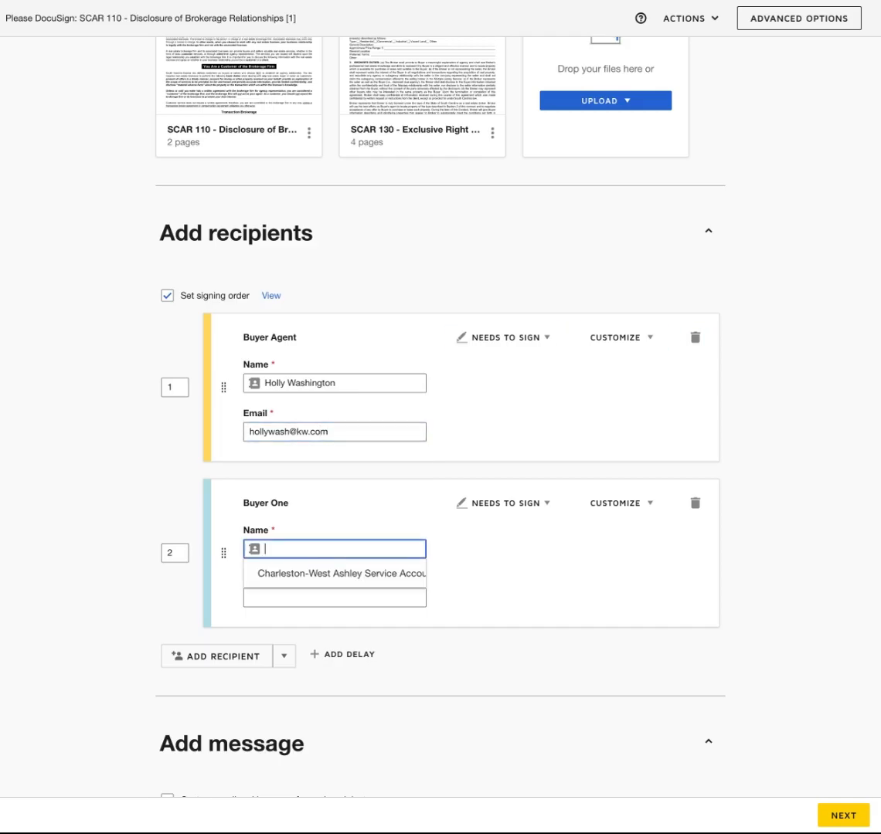
pyautogui.scroll(-1, 463, 386)
pyautogui.scroll(3, 464, 386)
pyautogui.scroll(-3, 464, 386)
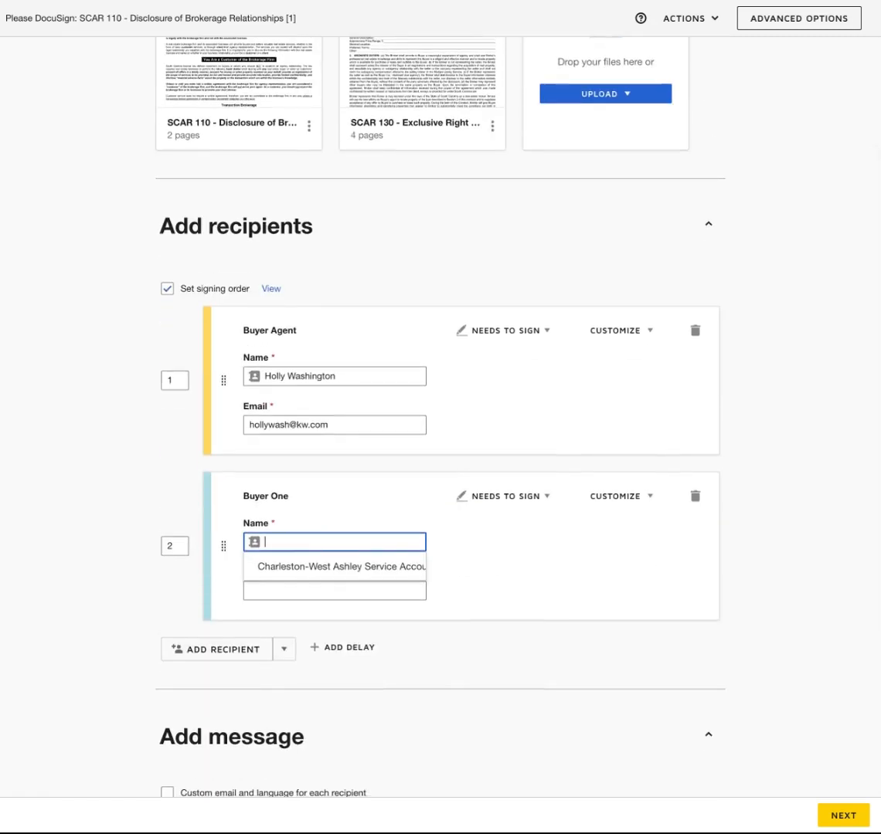
pyautogui.write('Brand New')
pyautogui.press('Tab')
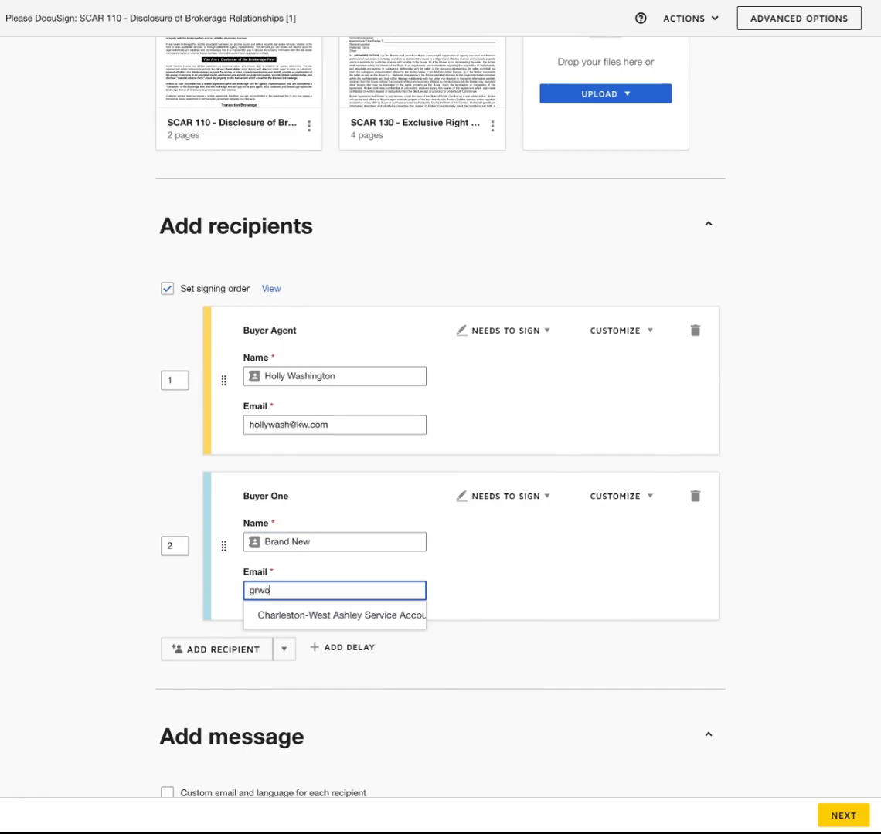
pyautogui.scroll(-3, 337, 480)
pyautogui.click(434, 450)
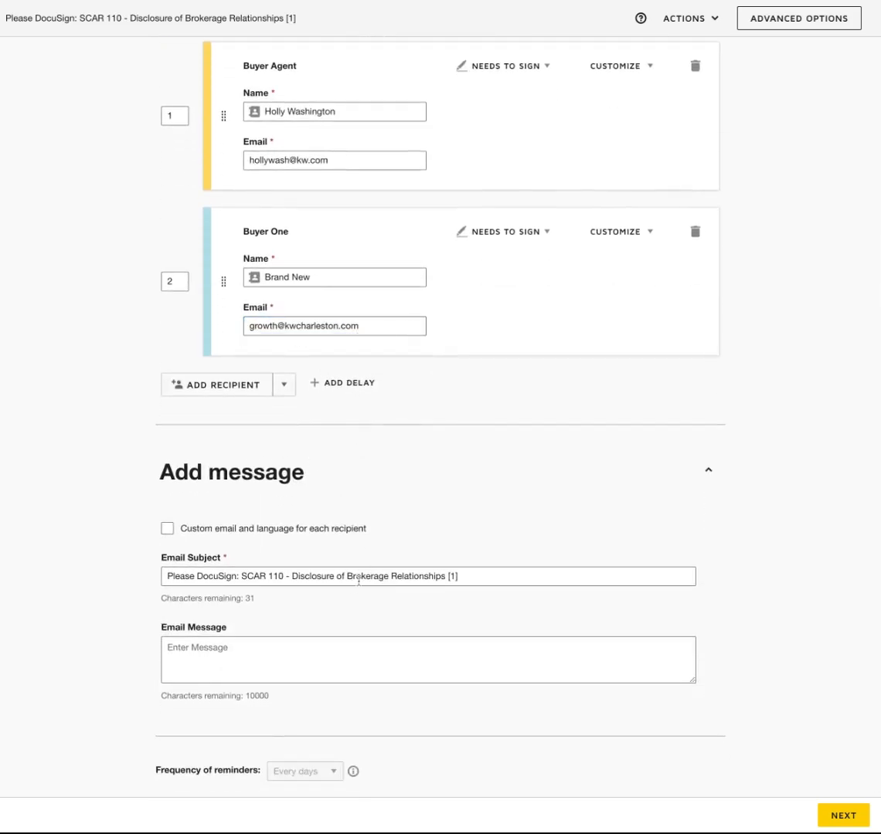
# Add the message 'Hey please sign so we can talk about real estate!!' and proceed to fields
pyautogui.click(278, 650)
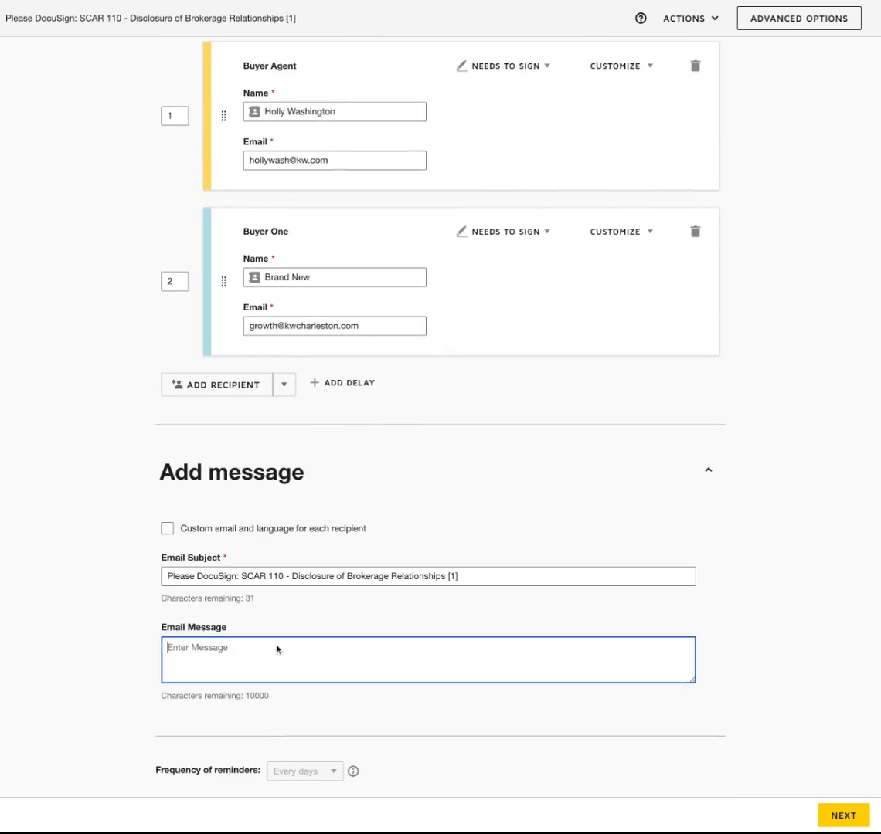
pyautogui.write('Hey please sign so we can talk abut')
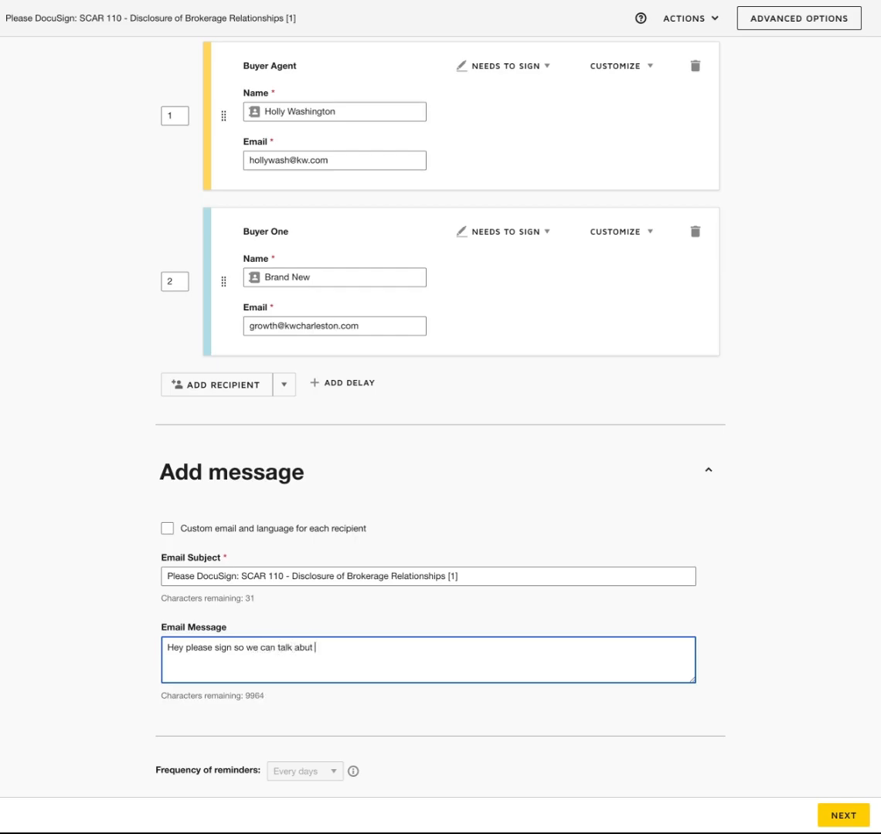
pyautogui.press('BackSpace')
pyautogui.write('out real estate!!')
pyautogui.click(838, 818)
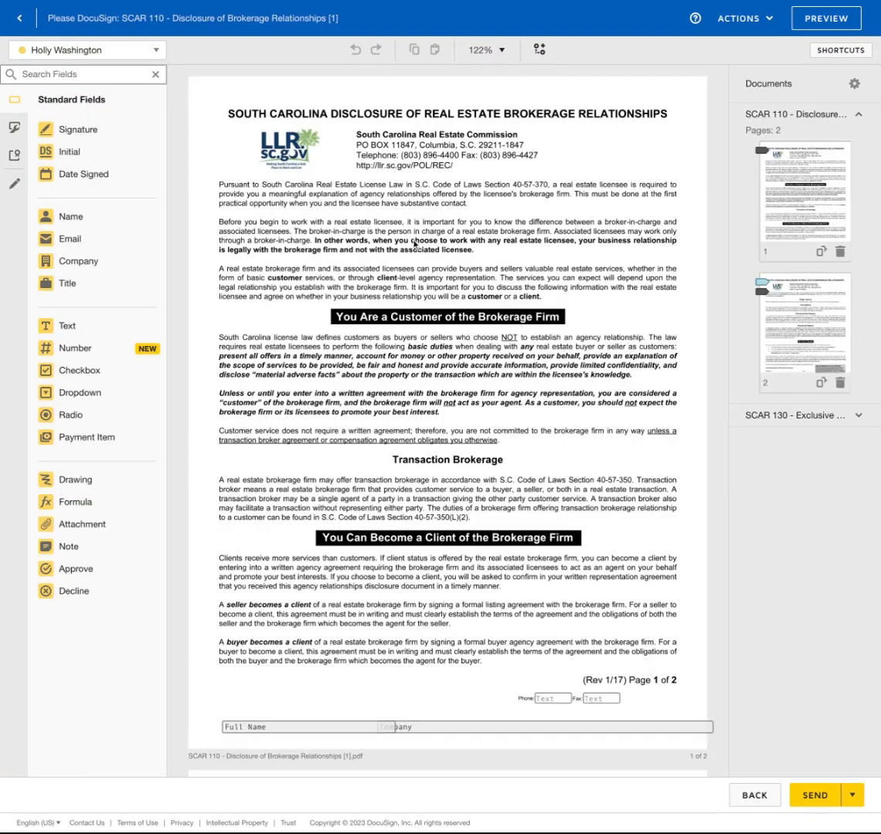
# Make Buyer One the active recipient for new fields on SCAR 110
pyautogui.scroll(-2, 453, 292)
pyautogui.scroll(-15, 452, 292)
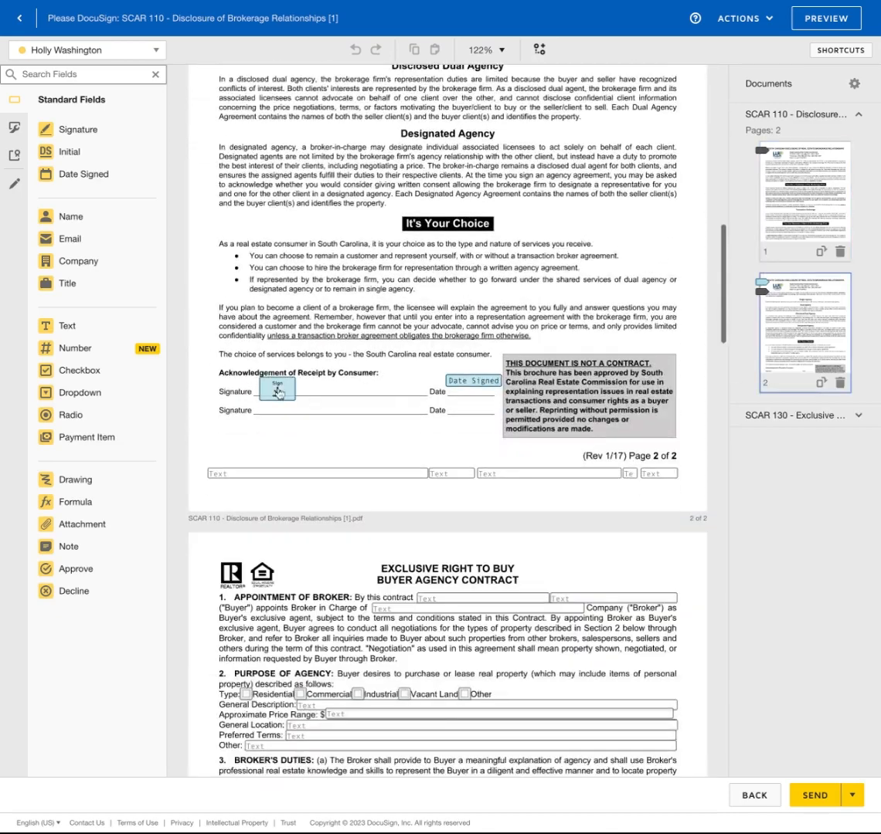
pyautogui.scroll(-4, 444, 383)
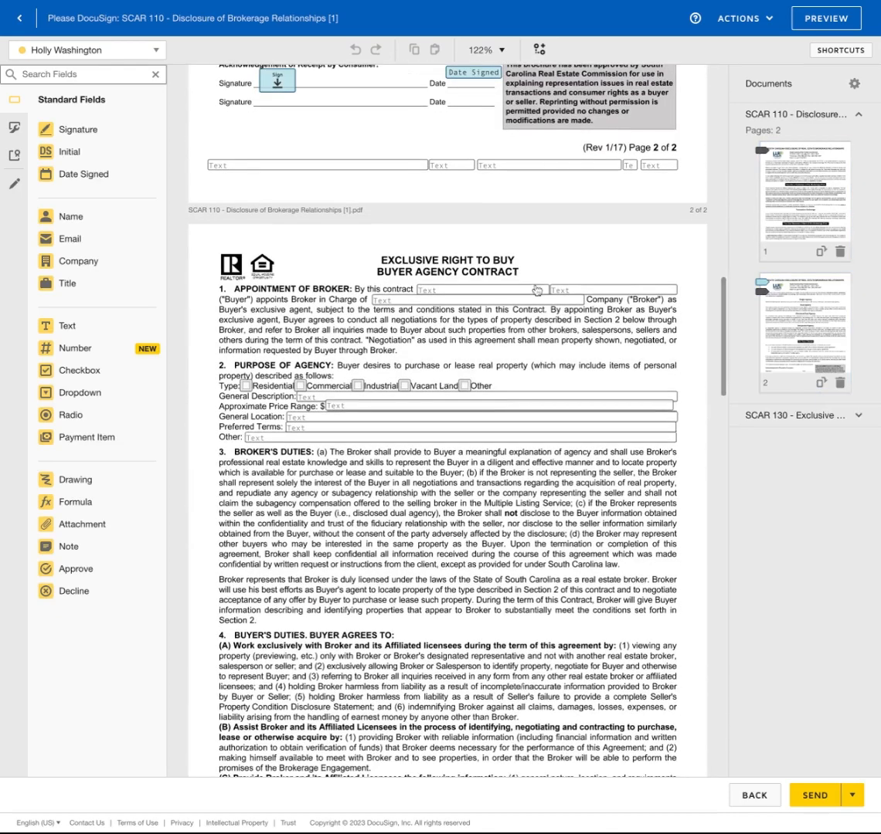
pyautogui.scroll(4, 452, 254)
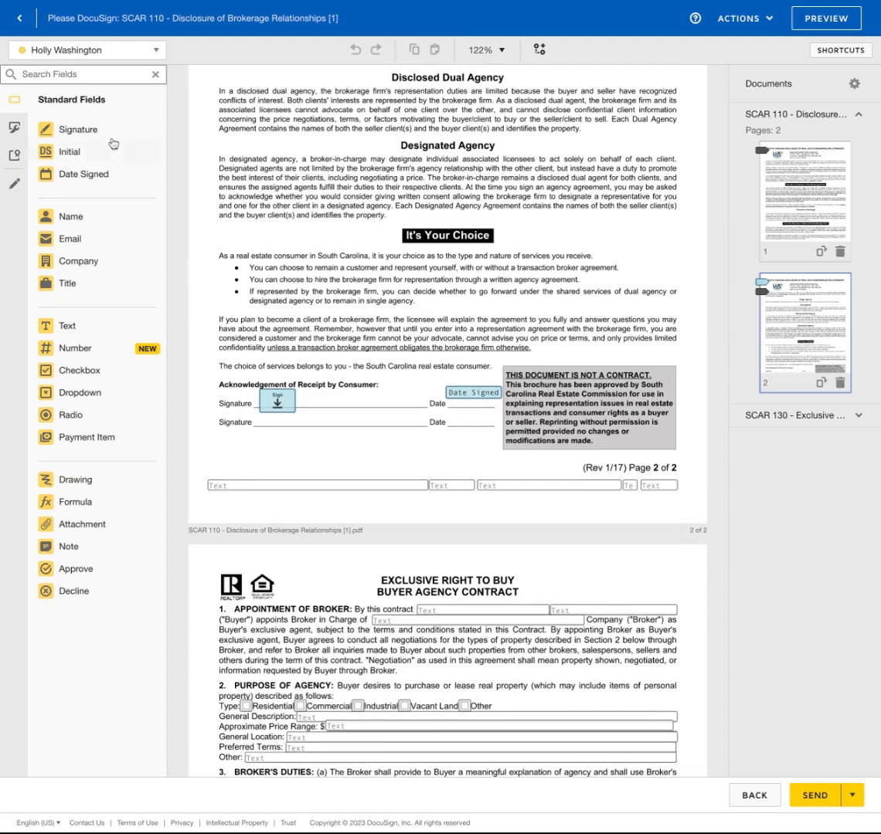
pyautogui.click(114, 59)
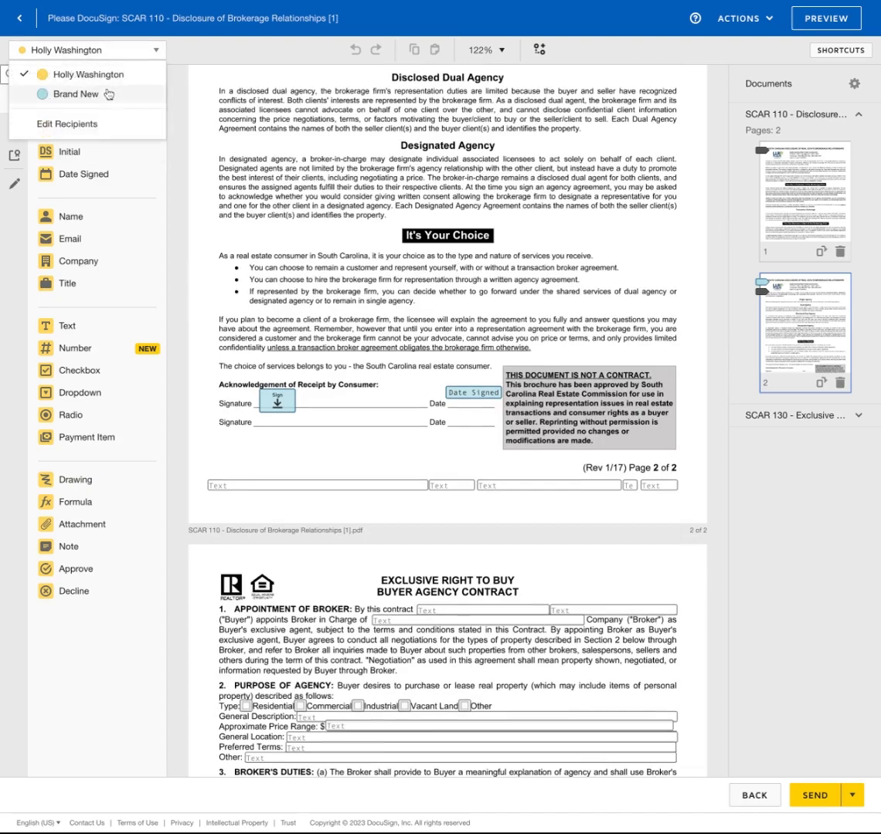
pyautogui.click(107, 94)
pyautogui.scroll(-2, 340, 301)
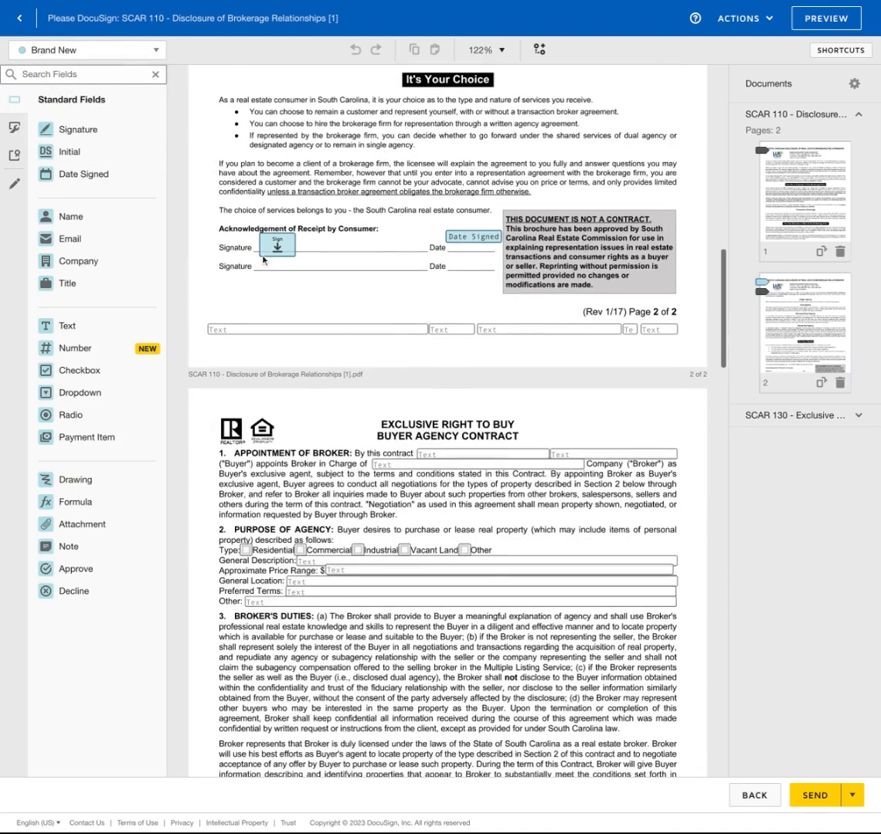
pyautogui.click(110, 59)
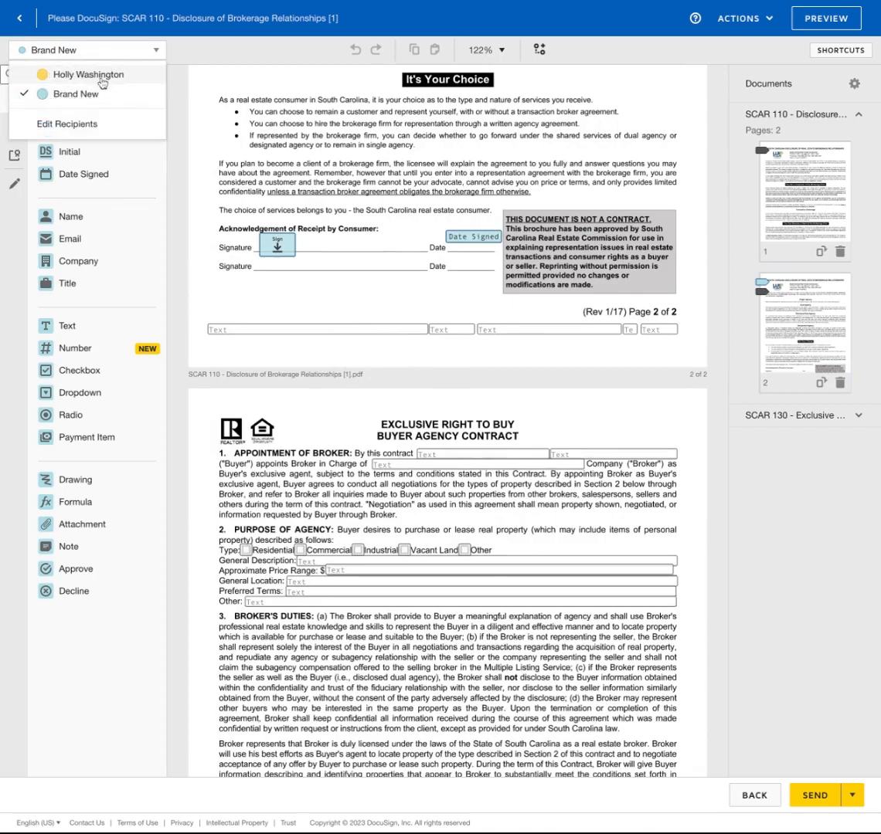
pyautogui.click(102, 78)
pyautogui.click(104, 59)
pyautogui.click(104, 94)
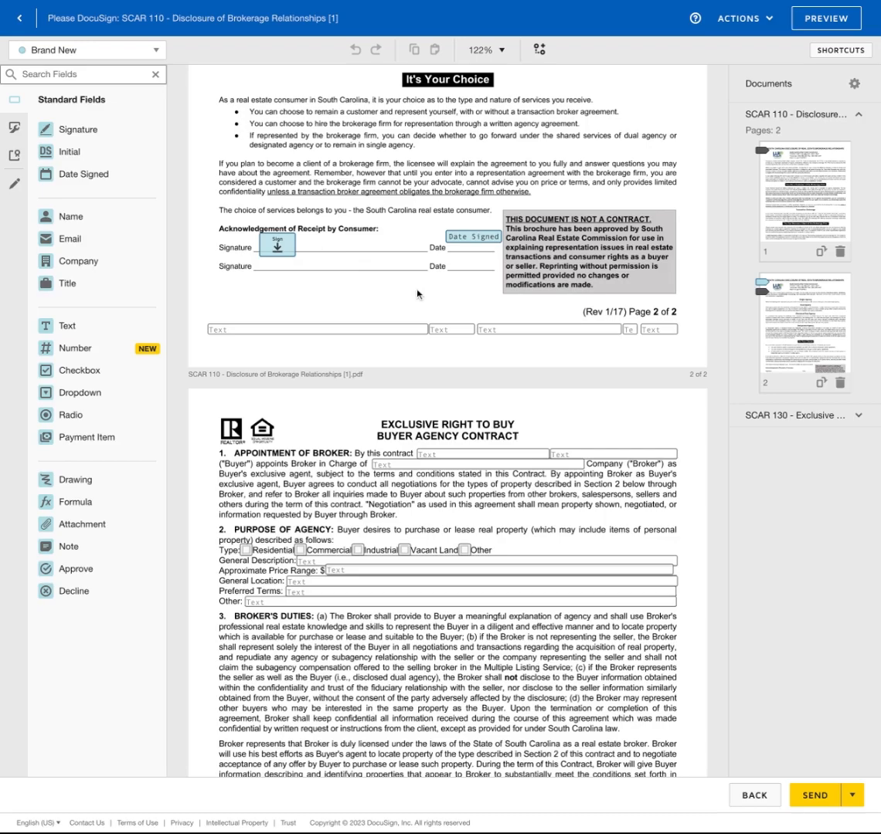
pyautogui.scroll(-4, 378, 266)
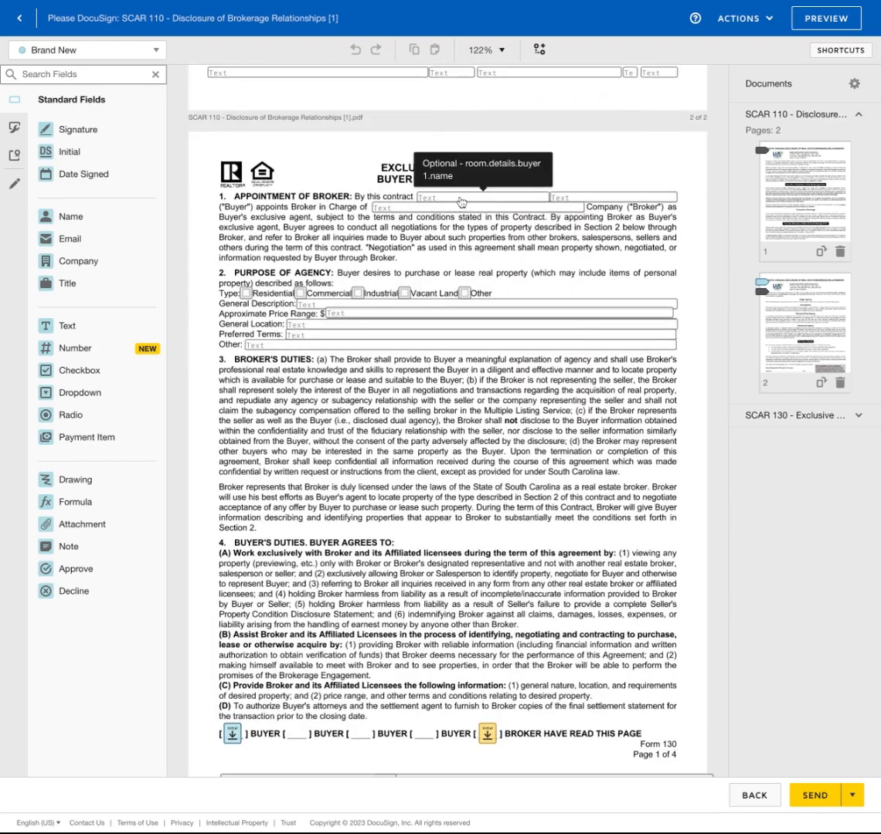
# Prefill the field after 'By this contract' with the buyer's name and tick Residential
pyautogui.click(460, 197)
pyautogui.click(785, 251)
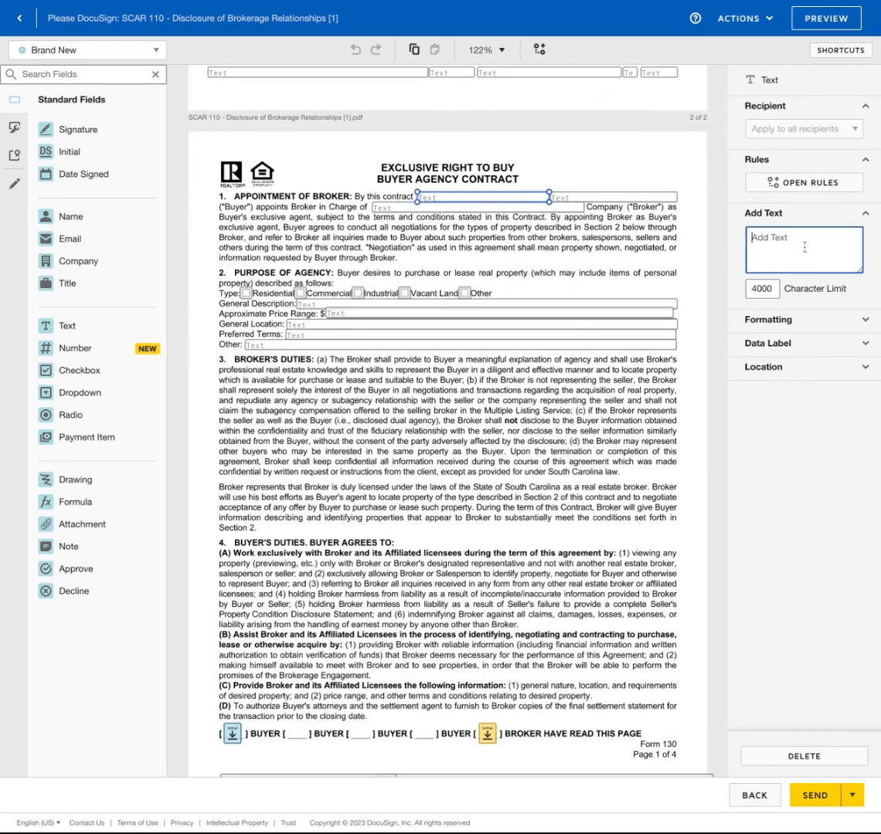
pyautogui.write('Brand new')
pyautogui.click(246, 294)
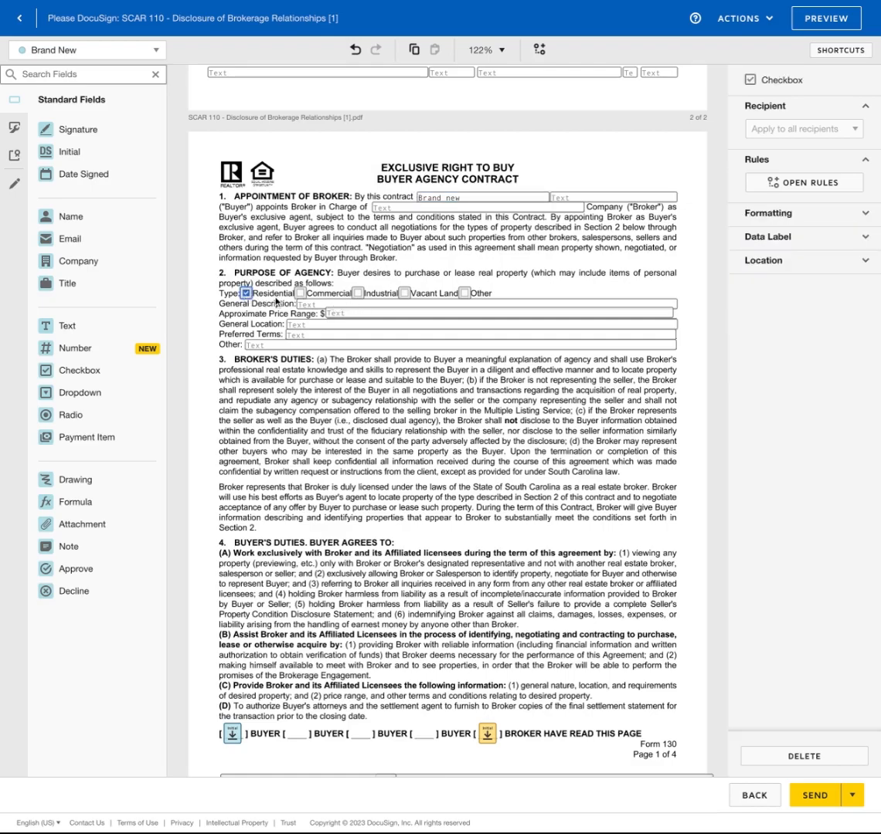
pyautogui.click(299, 295)
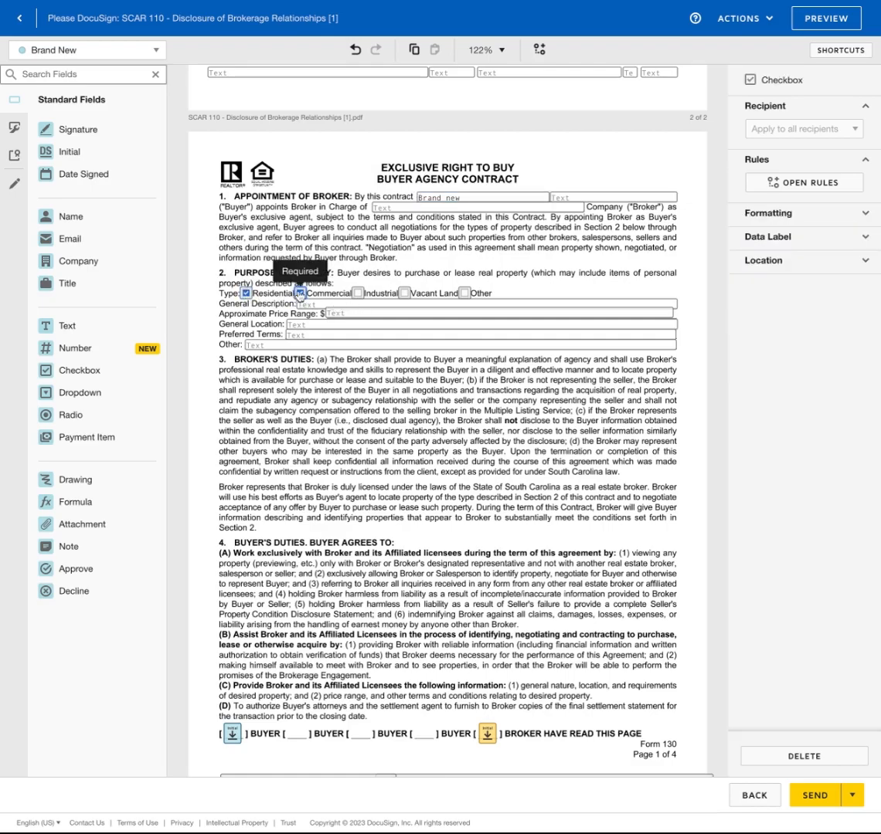
# Nudge the lowest initial field down and inspect the buyer initial fields in section 7
pyautogui.scroll(-5, 382, 361)
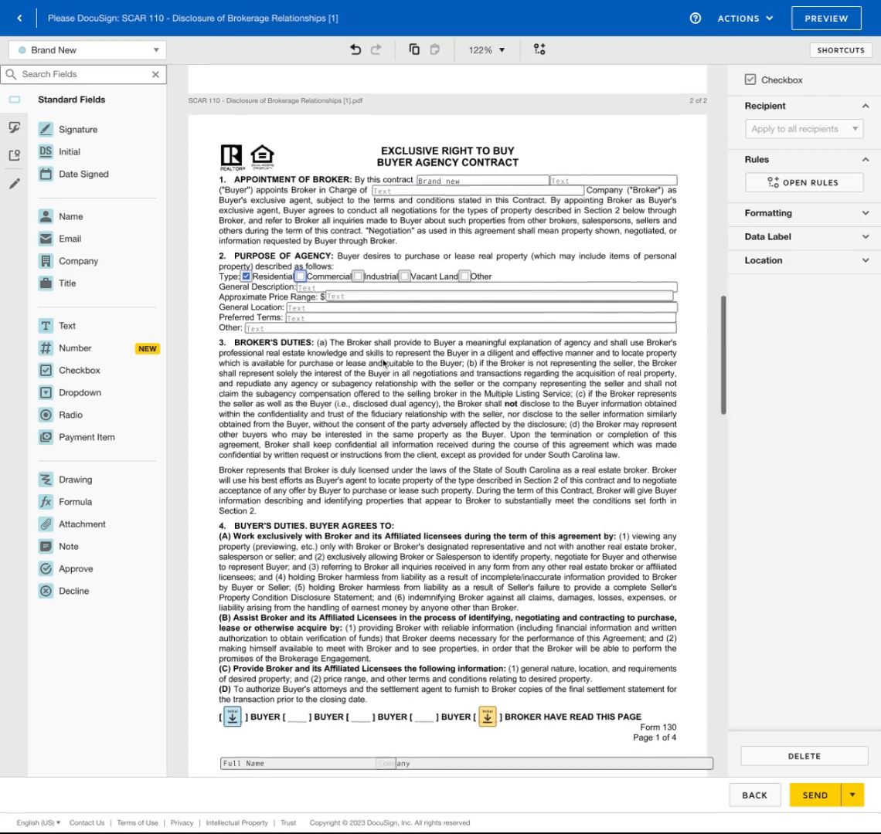
pyautogui.scroll(-12, 382, 361)
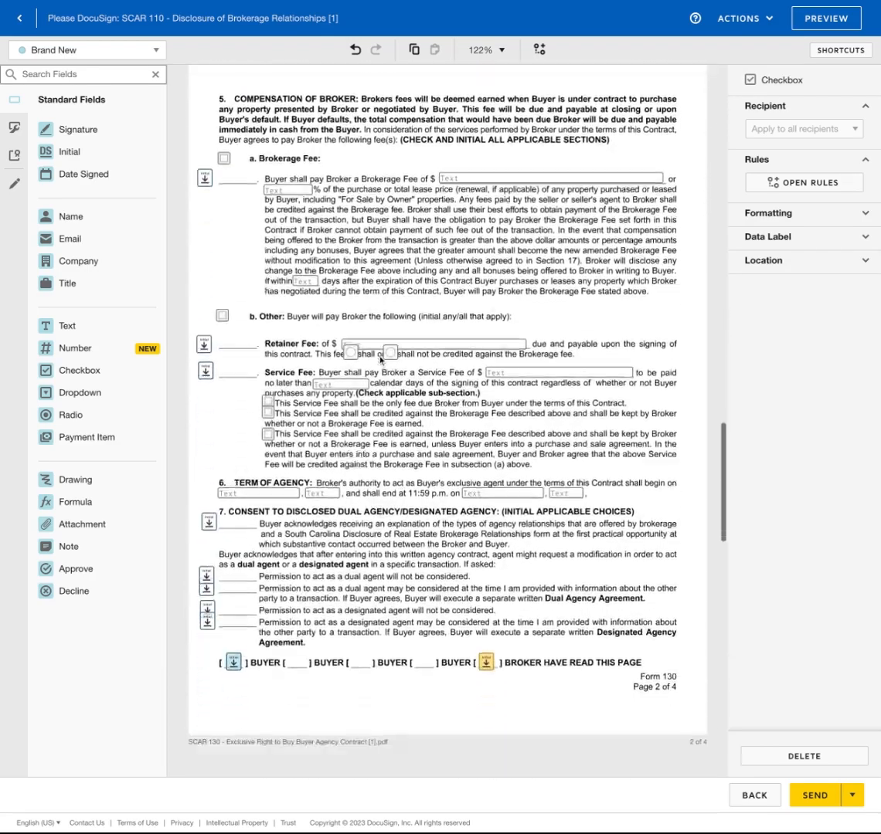
pyautogui.scroll(1, 379, 361)
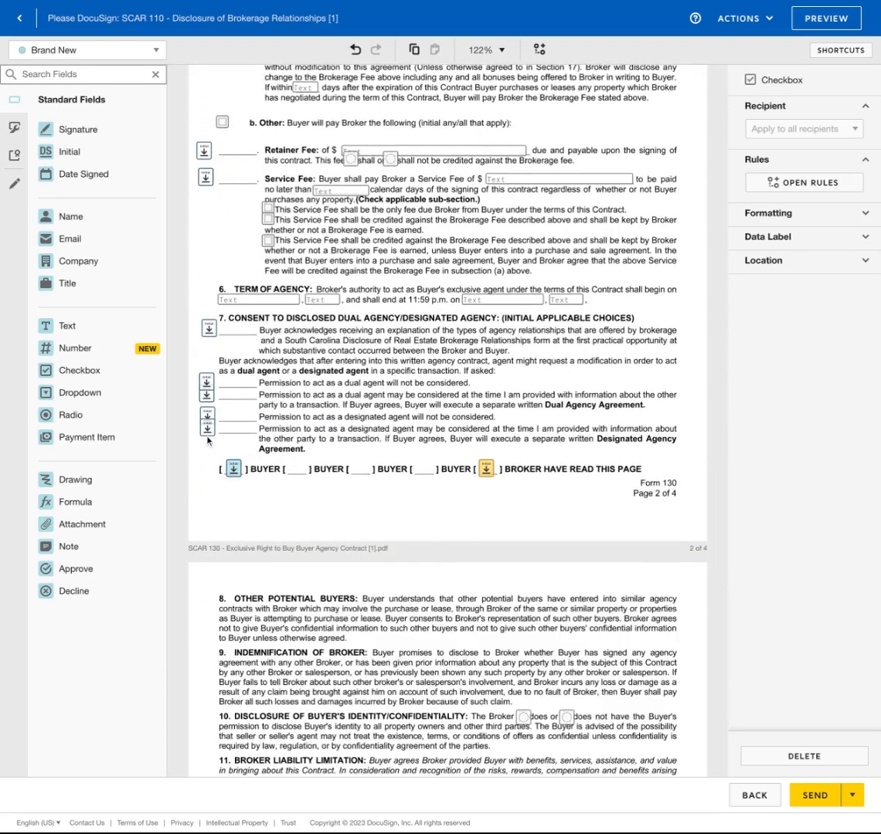
pyautogui.moveTo(209, 438); pyautogui.dragTo(207, 447)
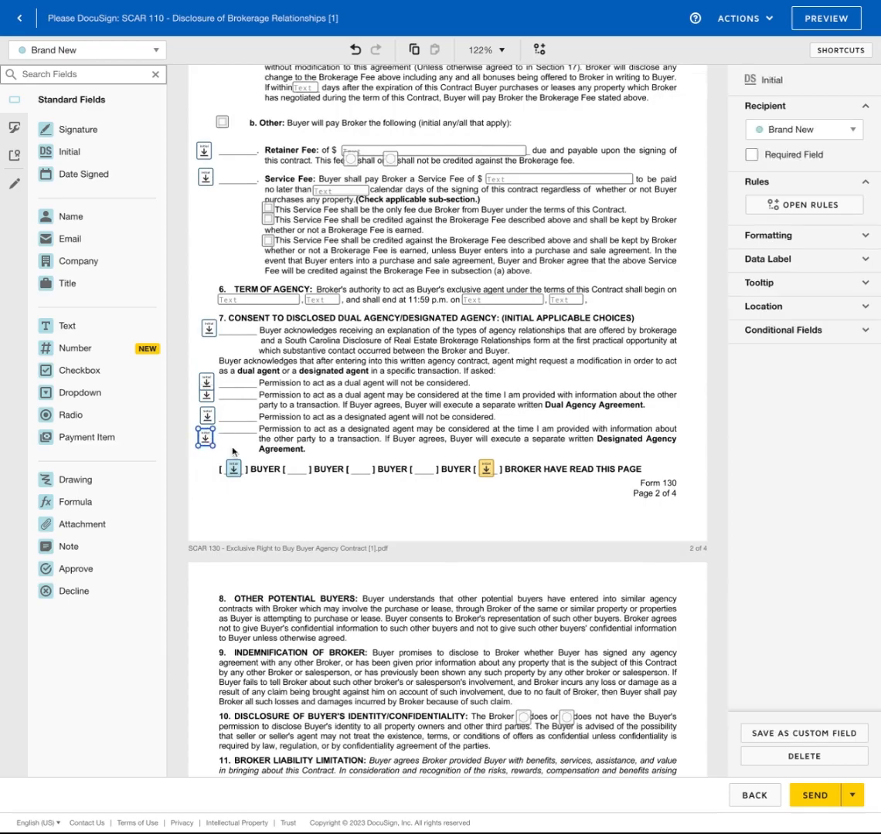
pyautogui.click(231, 451)
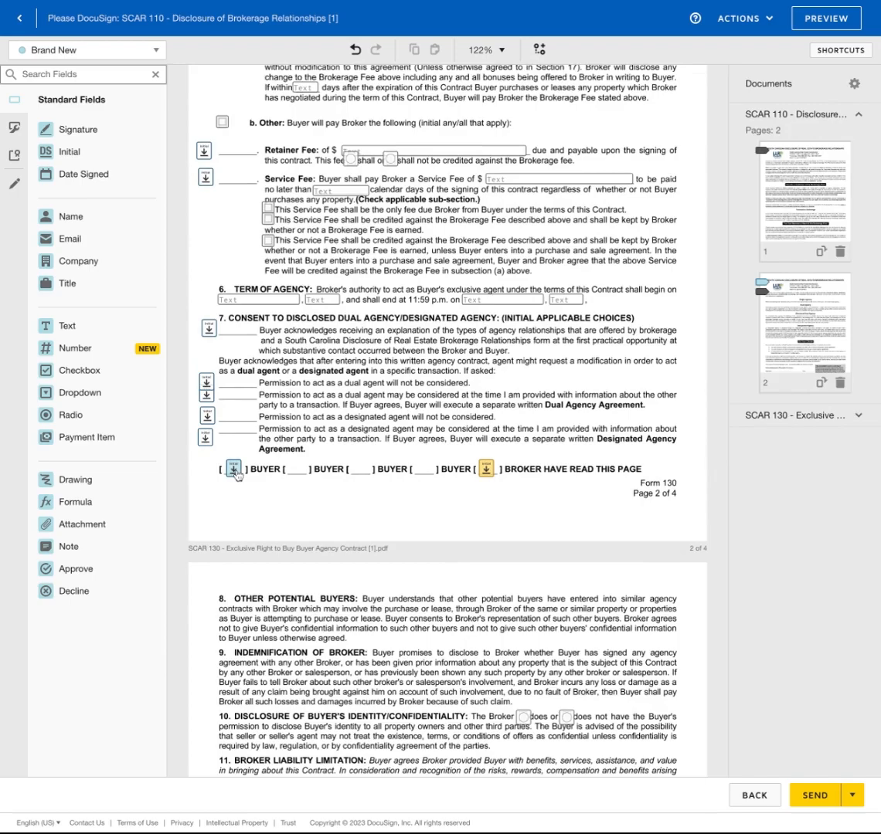
pyautogui.click(234, 469)
pyautogui.click(246, 451)
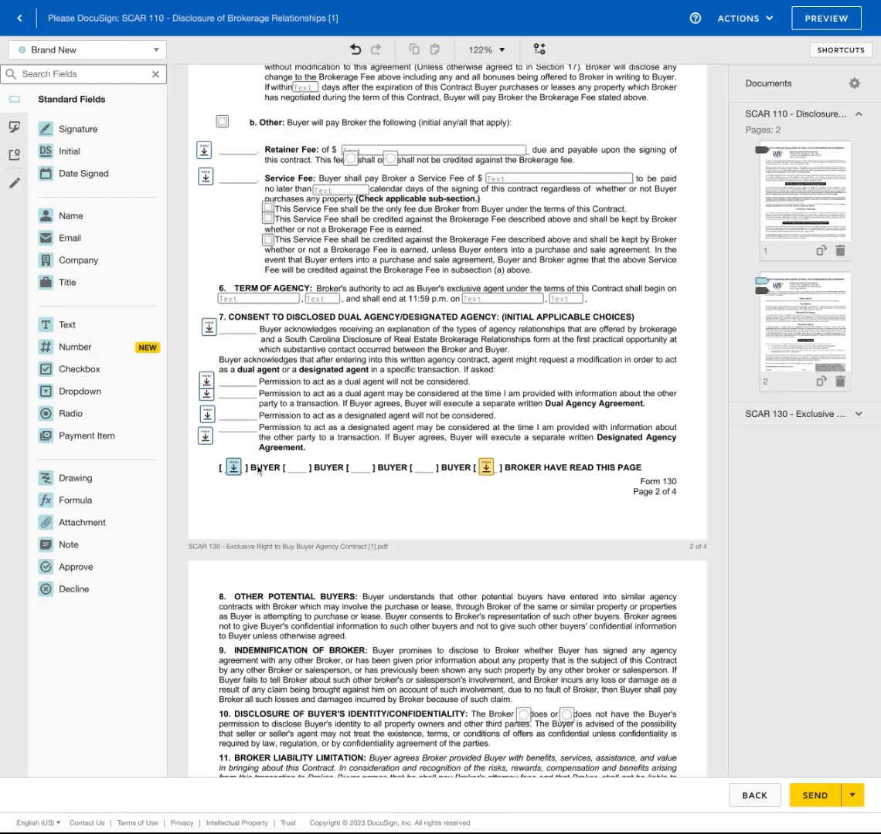
pyautogui.scroll(-10, 234, 473)
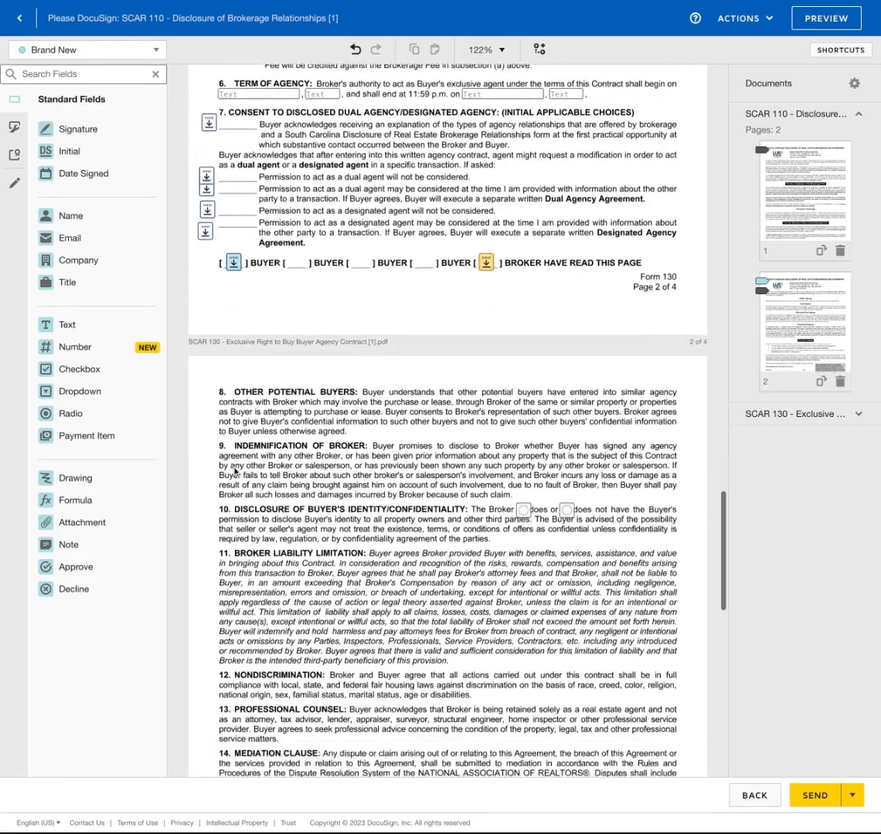
pyautogui.scroll(-4, 247, 394)
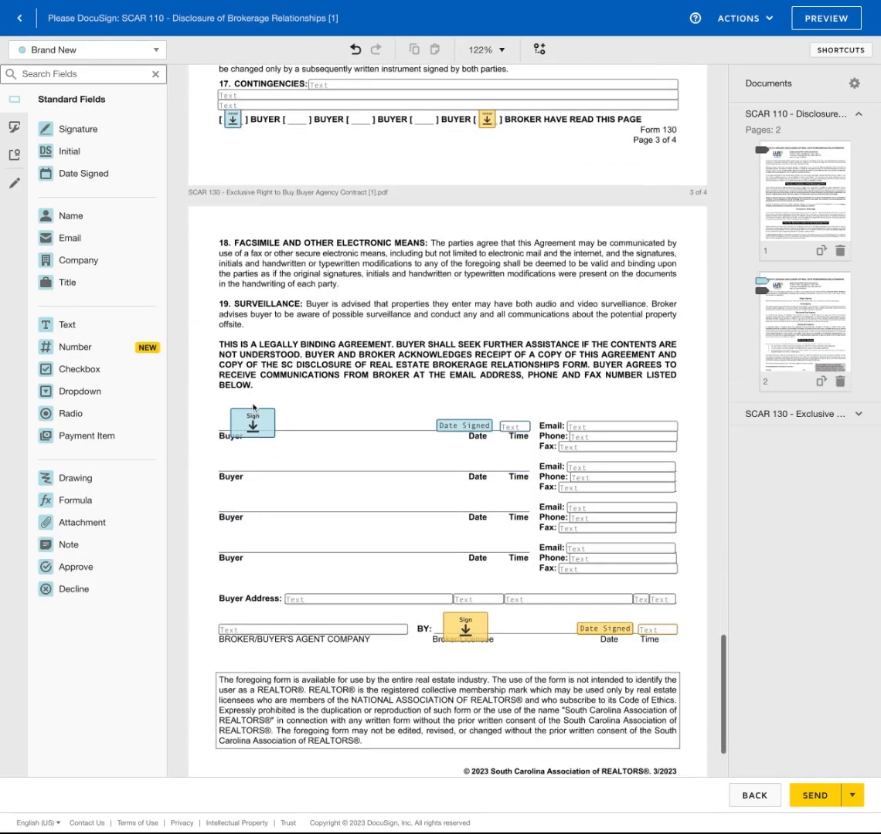
pyautogui.scroll(8, 253, 407)
pyautogui.scroll(7, 253, 408)
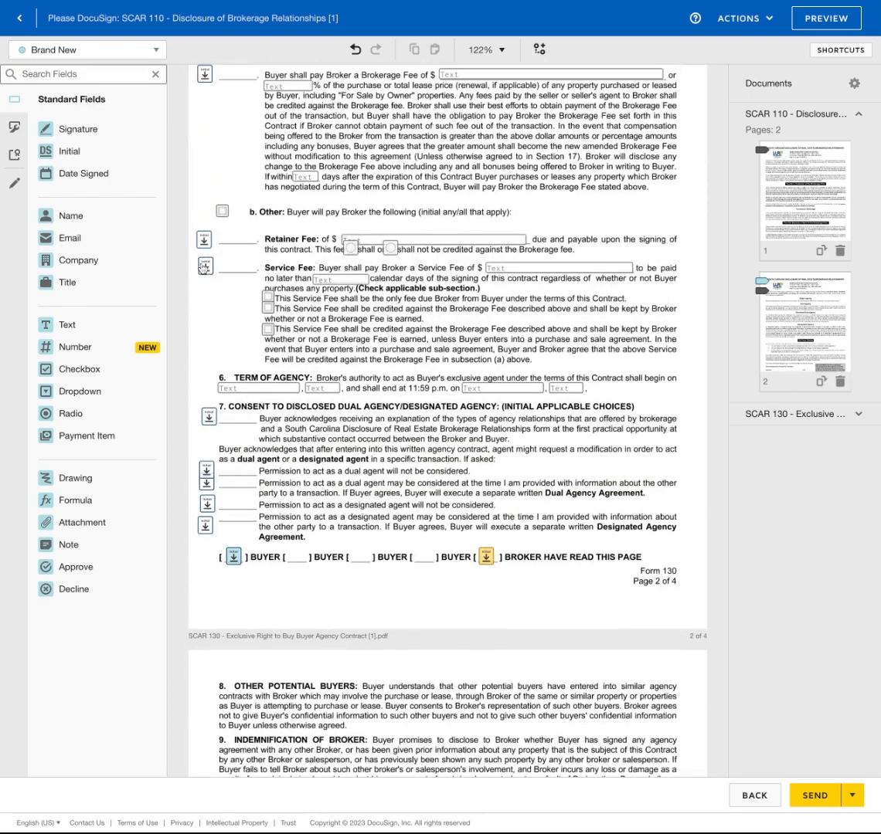
# Align and require the dual-agent initial, delete the extra one, and require both designated-agent initials
pyautogui.click(207, 469)
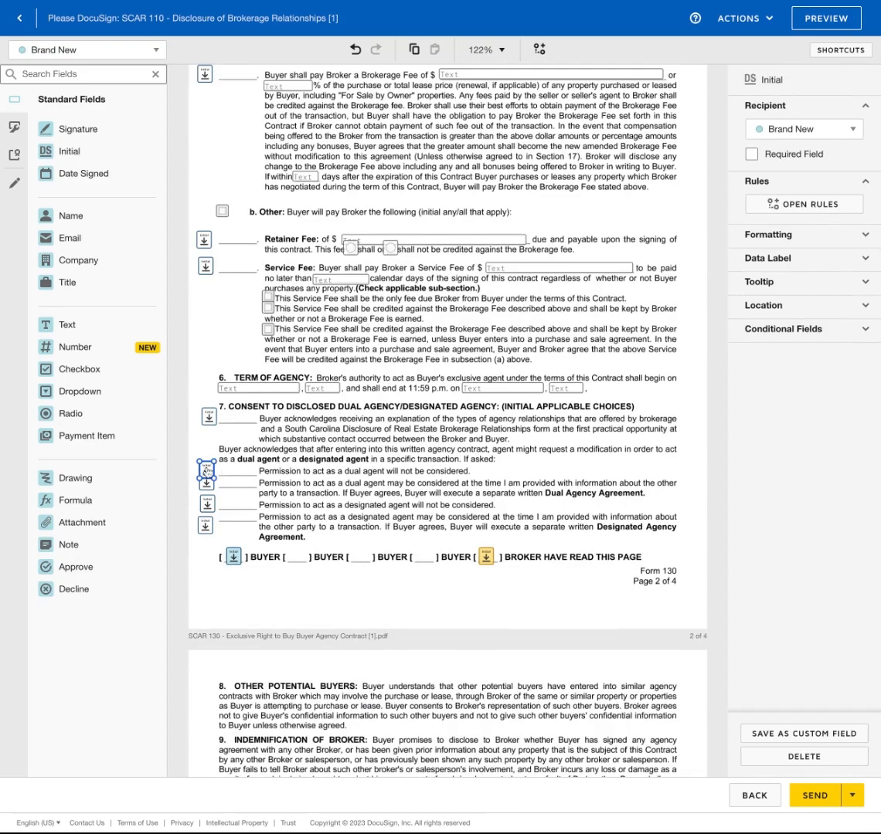
pyautogui.moveTo(206, 470); pyautogui.dragTo(207, 465)
pyautogui.click(750, 155)
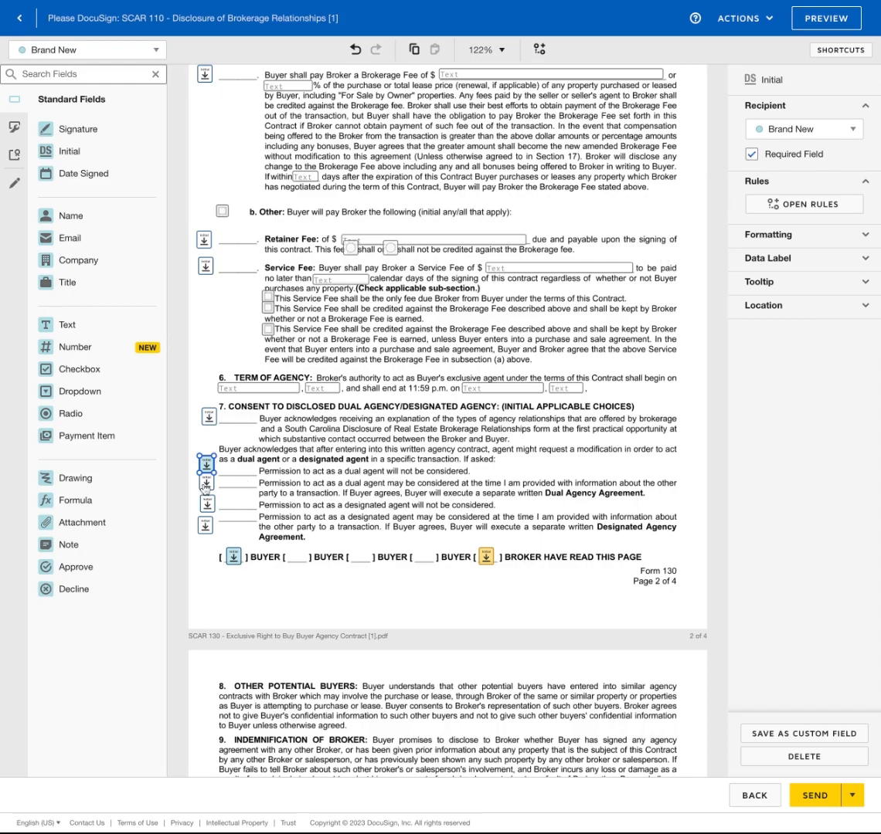
pyautogui.click(205, 484)
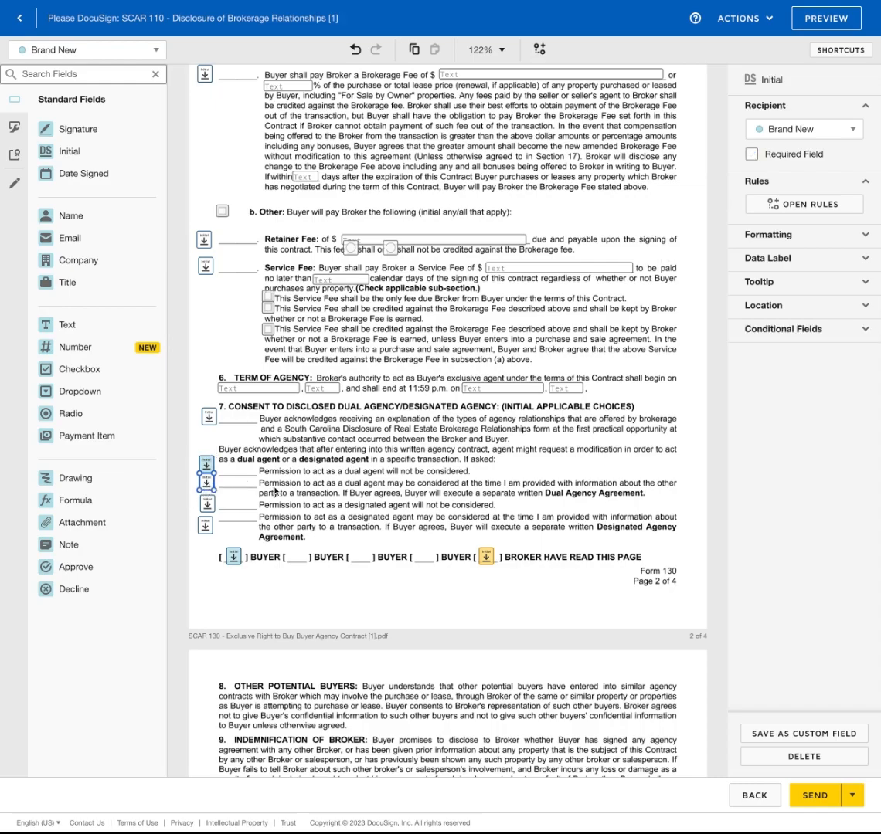
pyautogui.press('Delete')
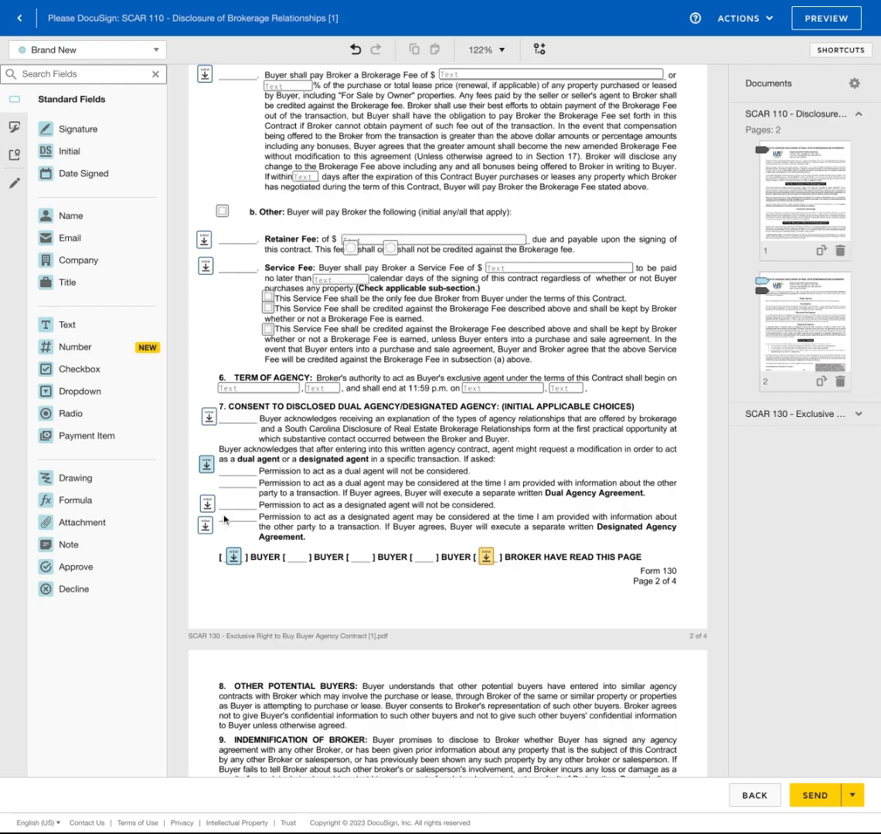
pyautogui.moveTo(196, 483)
pyautogui.mouseDown()
pyautogui.moveTo(209, 559)
pyautogui.moveTo(234, 569)
pyautogui.mouseUp()
pyautogui.click(751, 178)
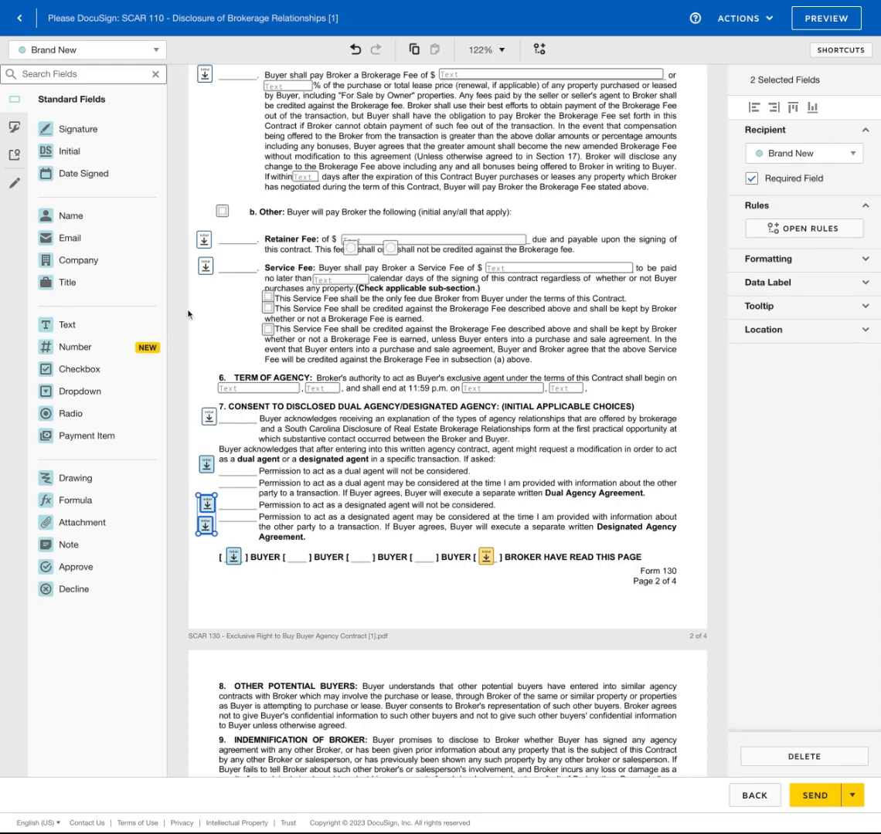
pyautogui.click(231, 306)
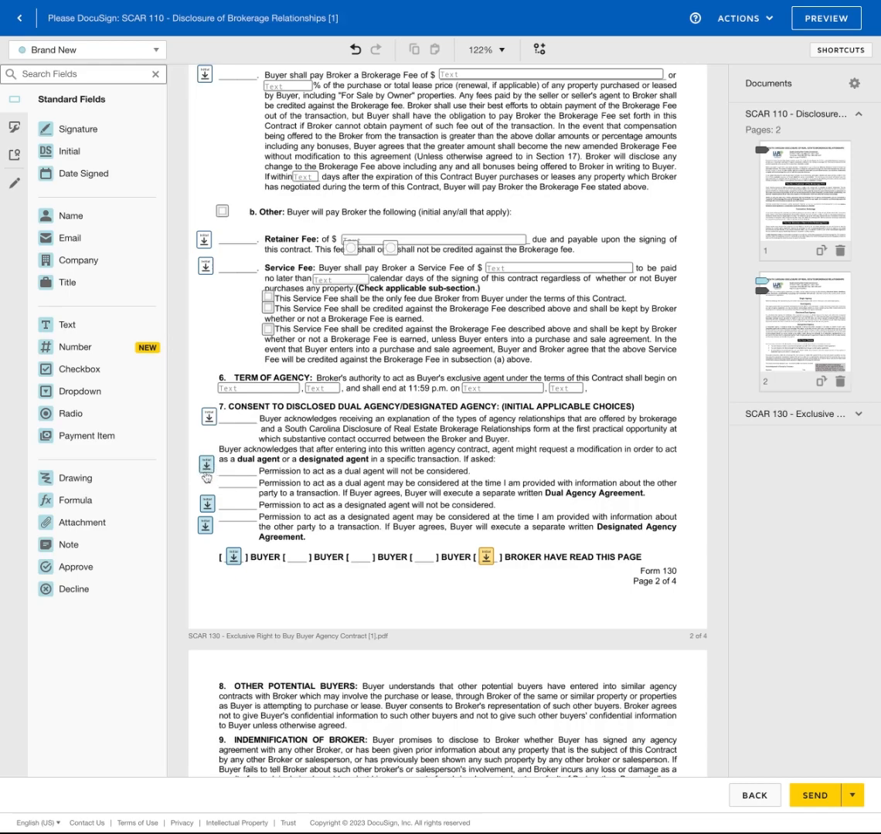
# Check the remaining pages of the SCAR 110/130 envelope and send it for signature
pyautogui.scroll(-15, 410, 479)
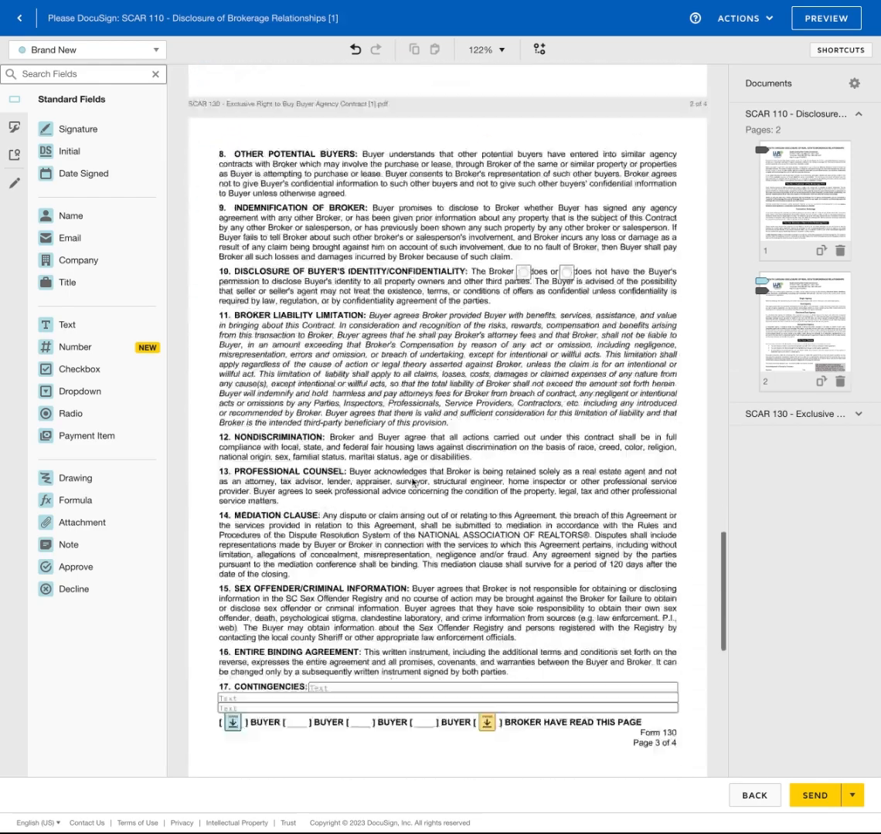
pyautogui.scroll(-5, 411, 483)
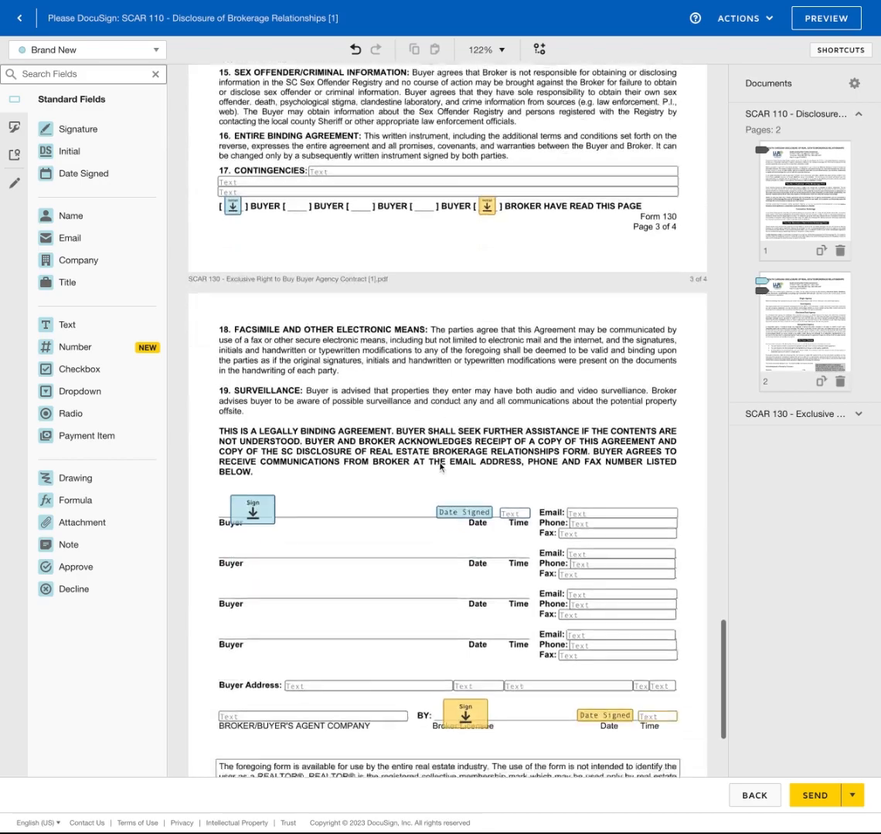
pyautogui.click(813, 797)
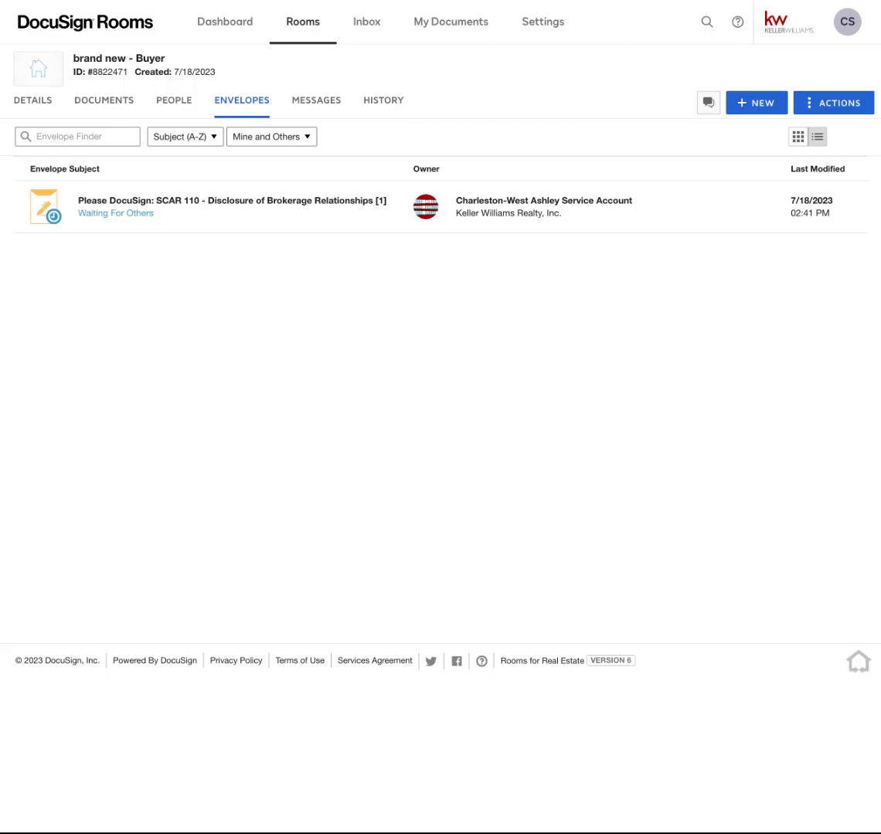
# View the DocuSign room's documents, where the SCAR 110 envelope is Waiting For Others
pyautogui.click(104, 101)
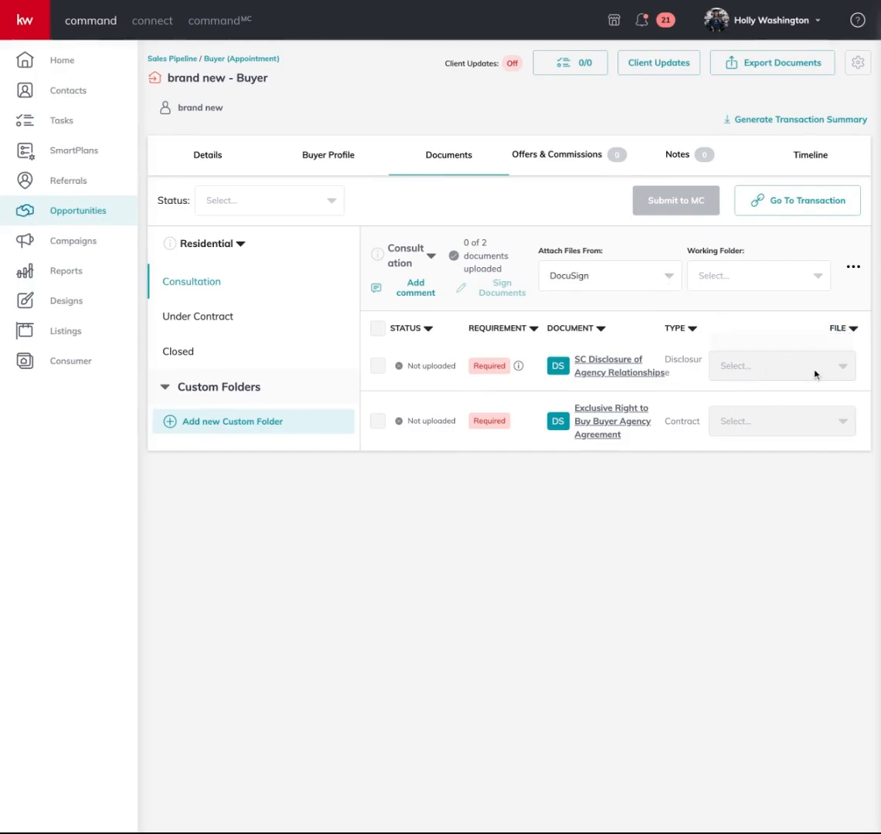
# Set Attach Files From to DocuSign and Working Folder to Room Docs
pyautogui.click(636, 280)
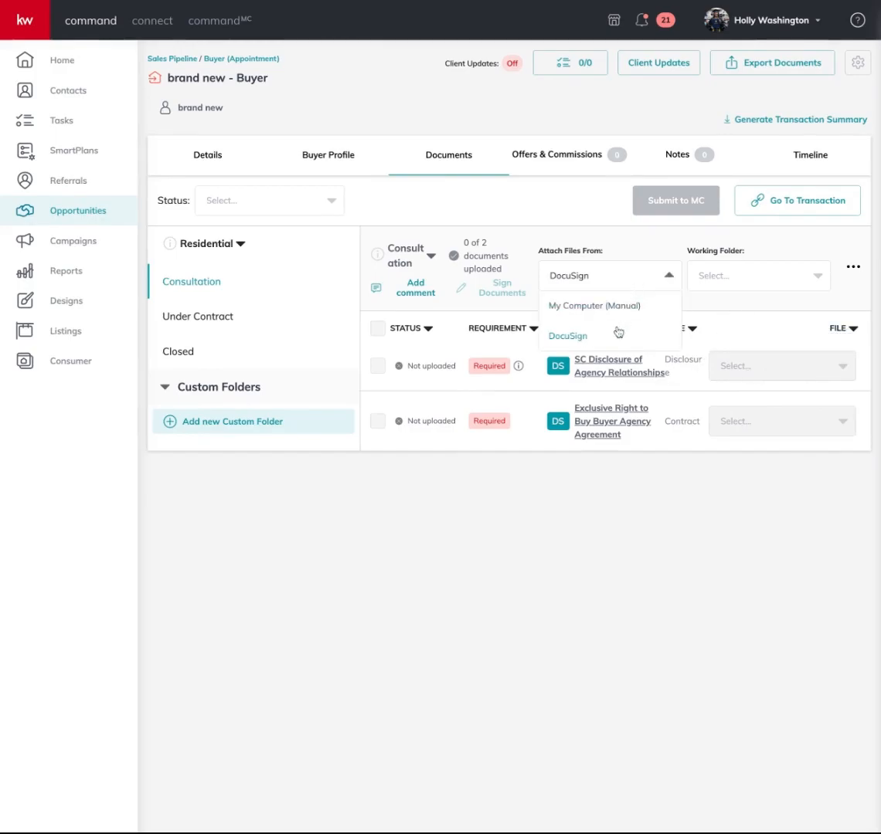
pyautogui.click(617, 333)
pyautogui.click(749, 280)
pyautogui.click(740, 307)
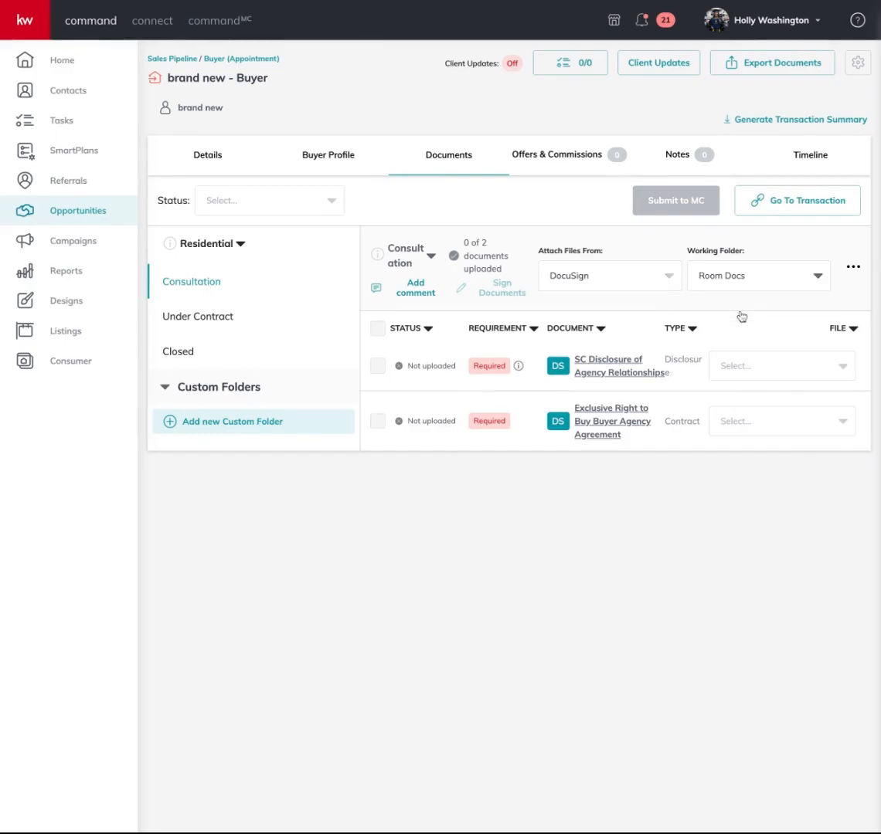
pyautogui.click(782, 375)
pyautogui.click(782, 376)
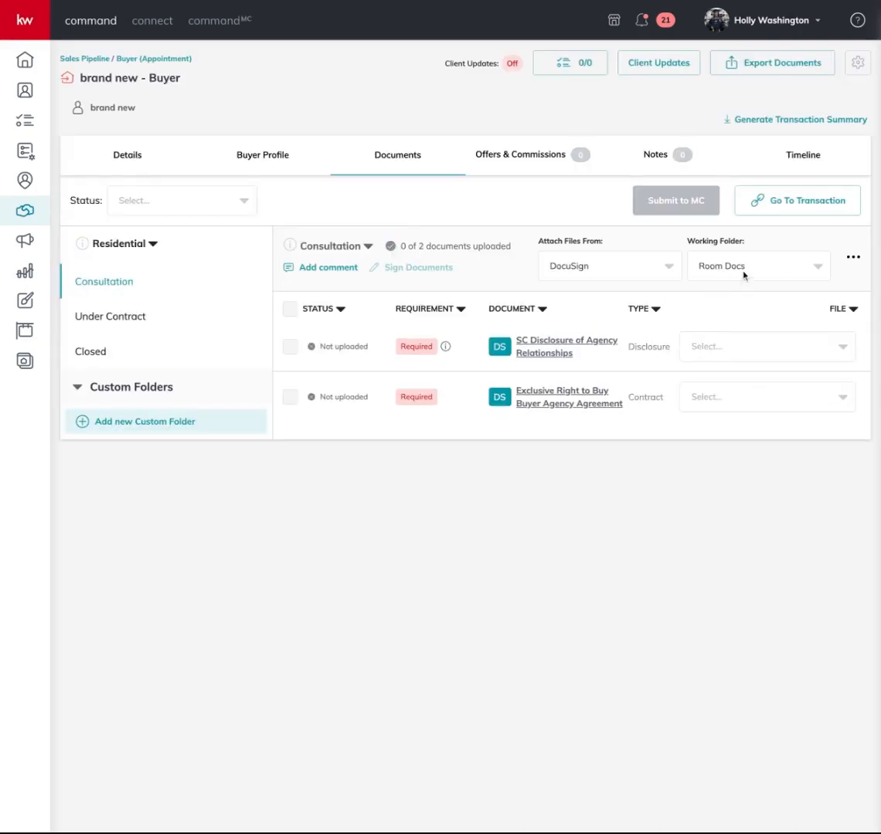
# Attach the signed SCAR 110 disclosure and SCAR 130 buyer agency PDFs to their requirements
pyautogui.click(756, 348)
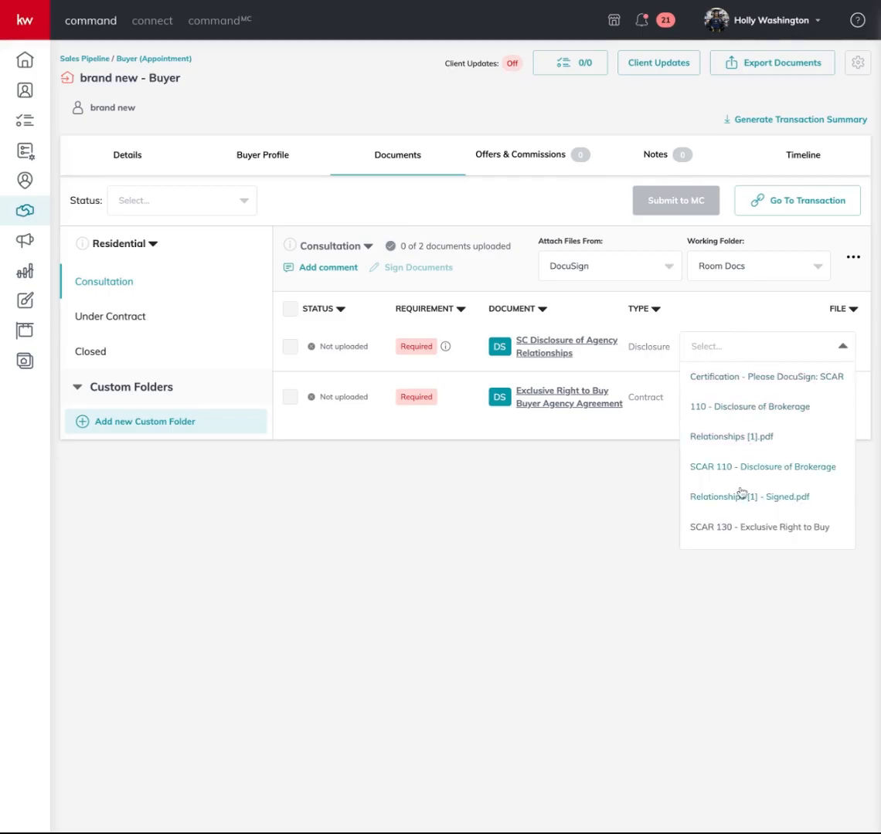
pyautogui.click(803, 501)
pyautogui.click(770, 395)
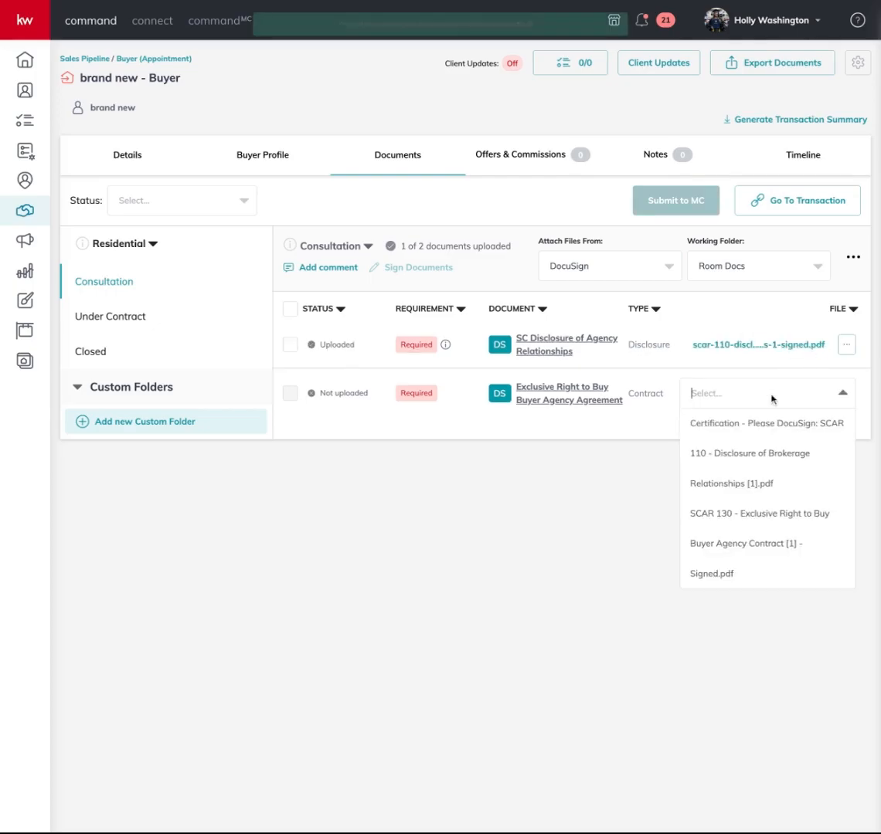
pyautogui.click(768, 561)
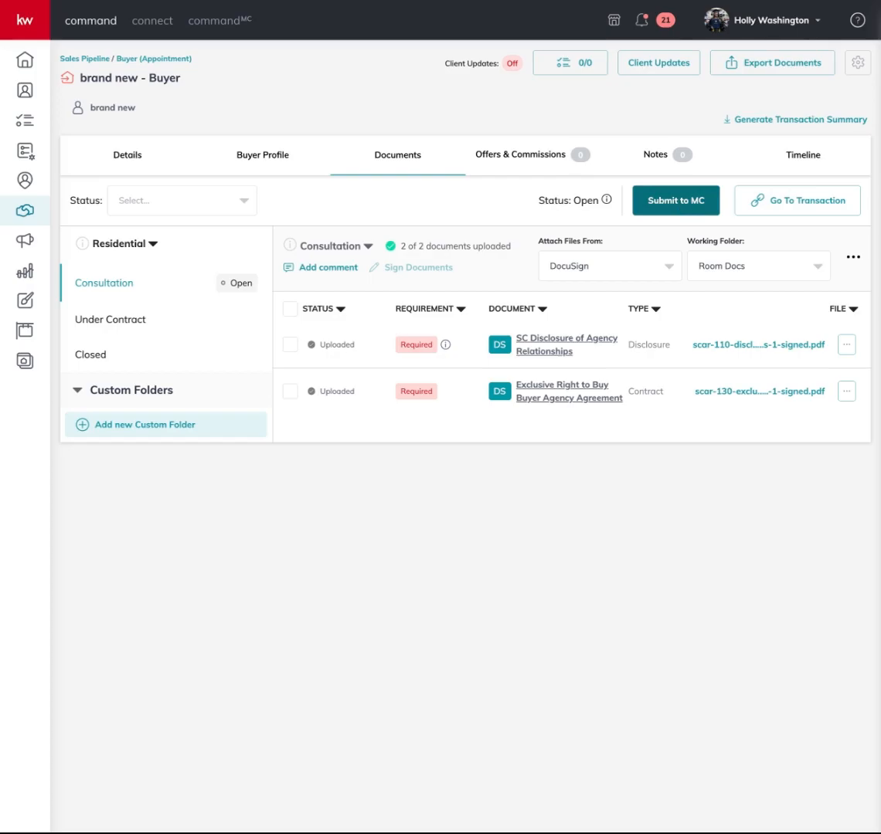
# Submit the Consultation folder's two signed documents to MC and confirm
pyautogui.click(676, 200)
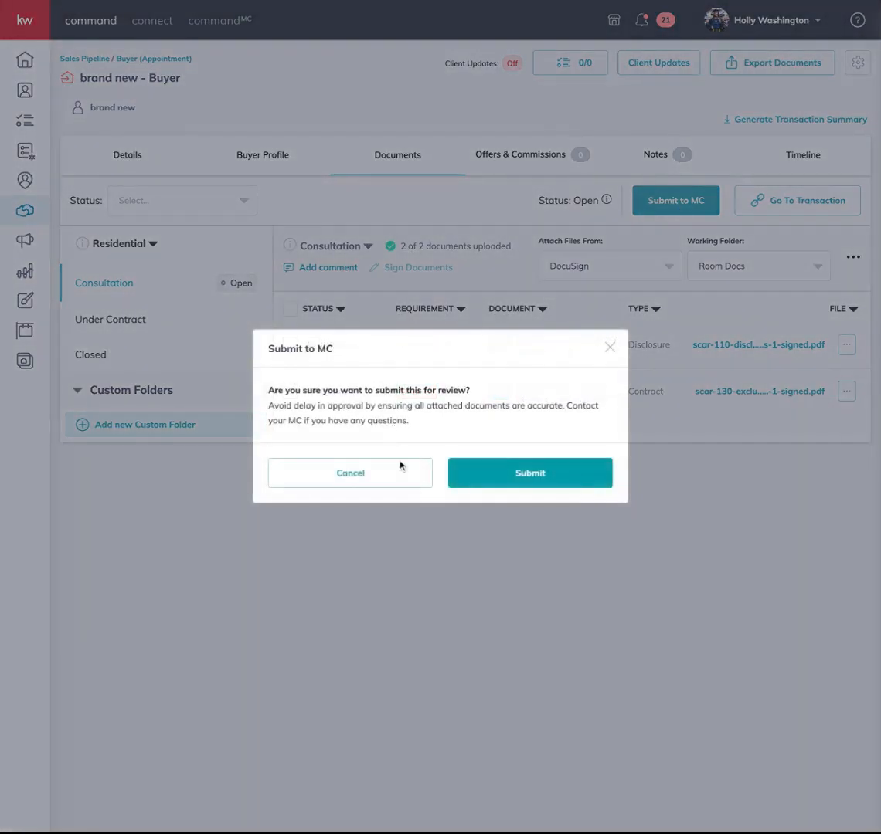
pyautogui.click(564, 473)
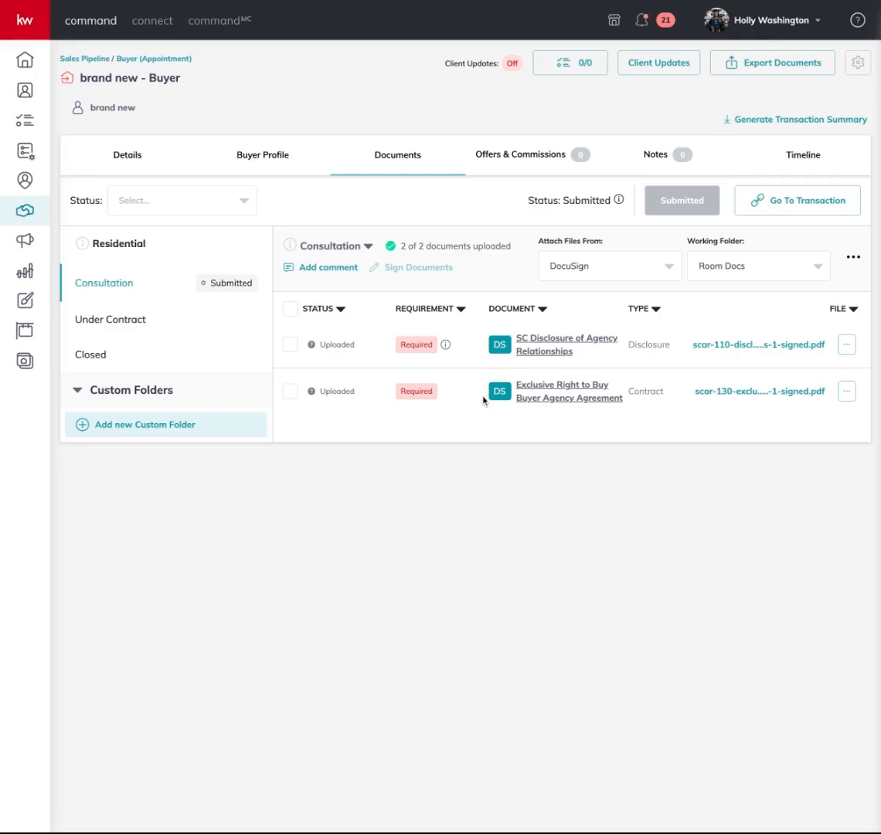
# Check the Under Contract and Closed requirements, then view the deal's empty Offers & Commissions
pyautogui.click(173, 323)
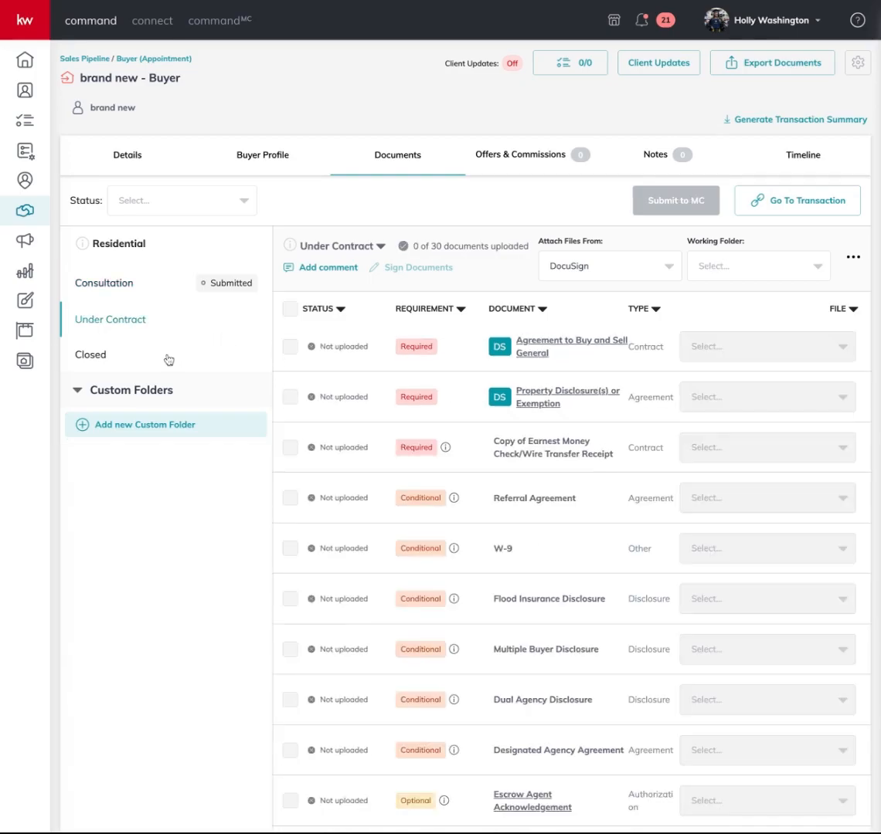
pyautogui.click(168, 358)
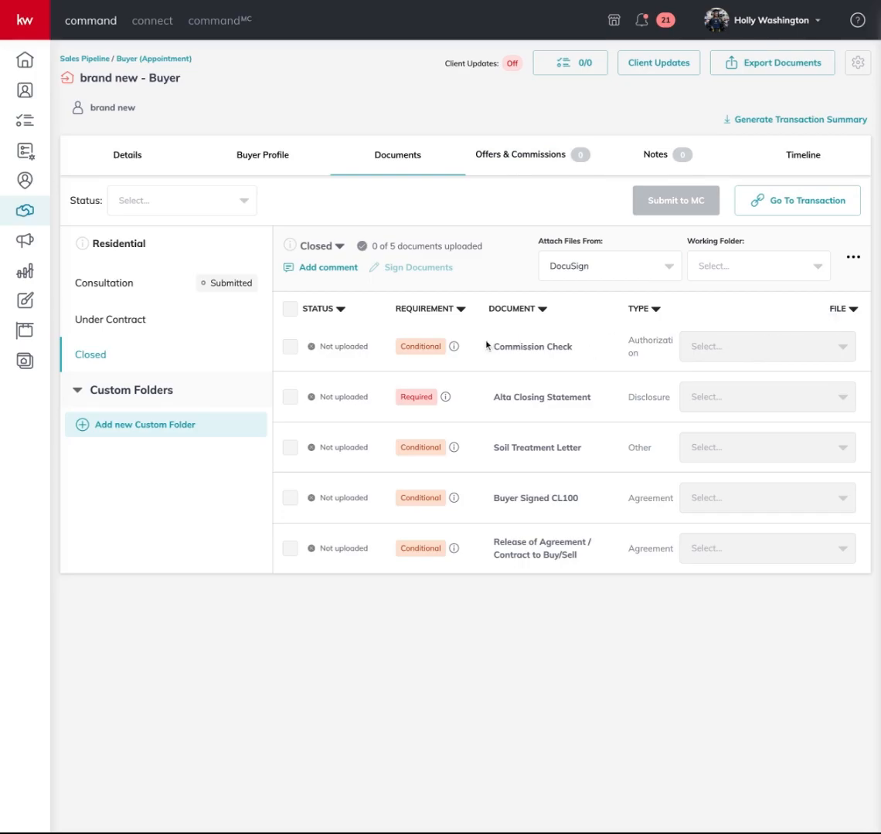
pyautogui.click(518, 161)
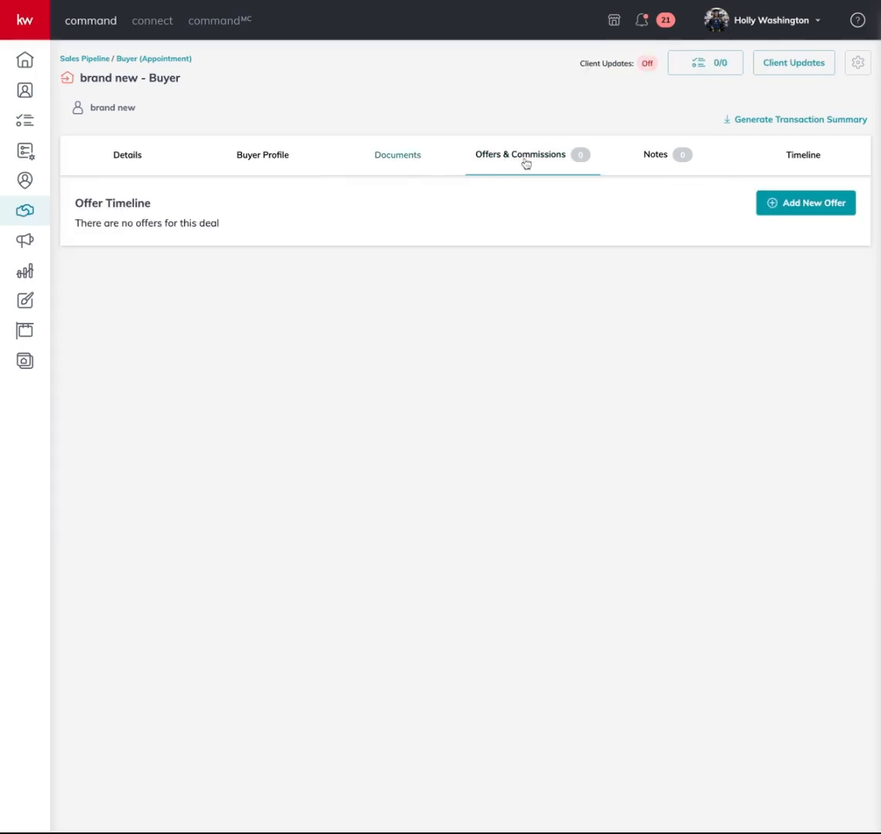
# Add a new offer named Initial Offer, dated 7/18/2023 closing 7/21/2023
pyautogui.click(819, 207)
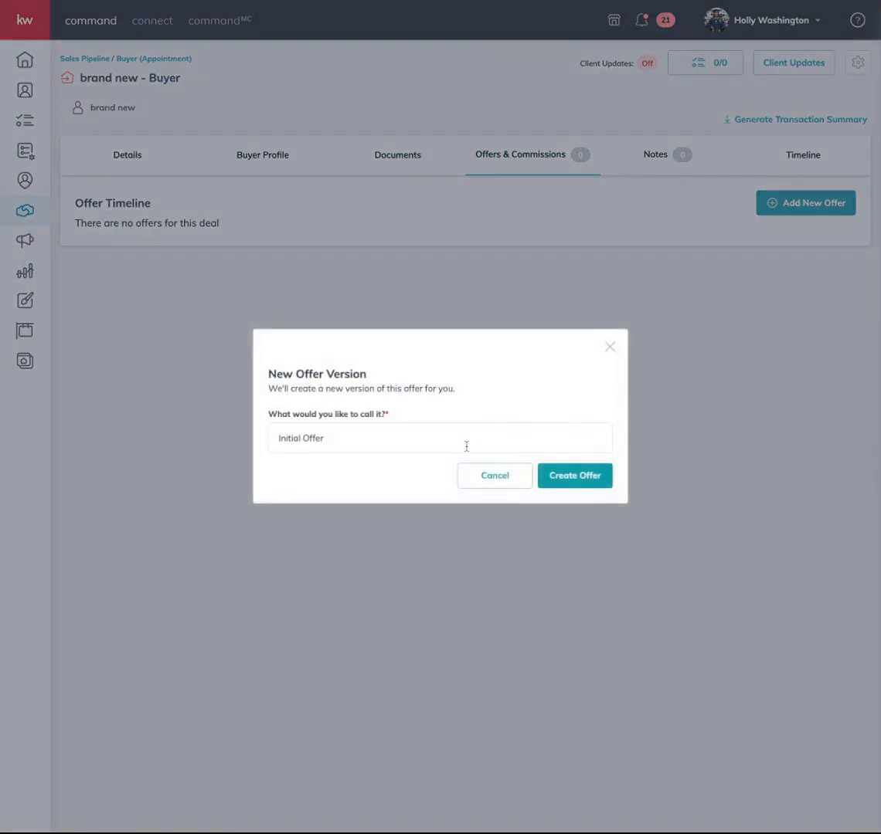
pyautogui.click(601, 481)
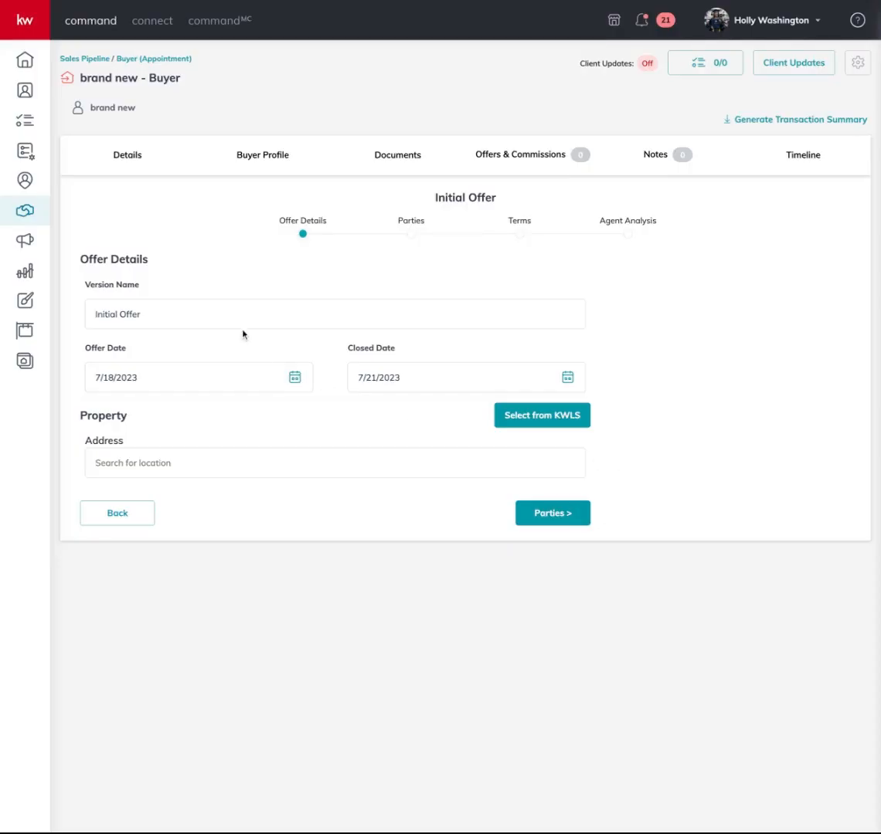
pyautogui.click(553, 524)
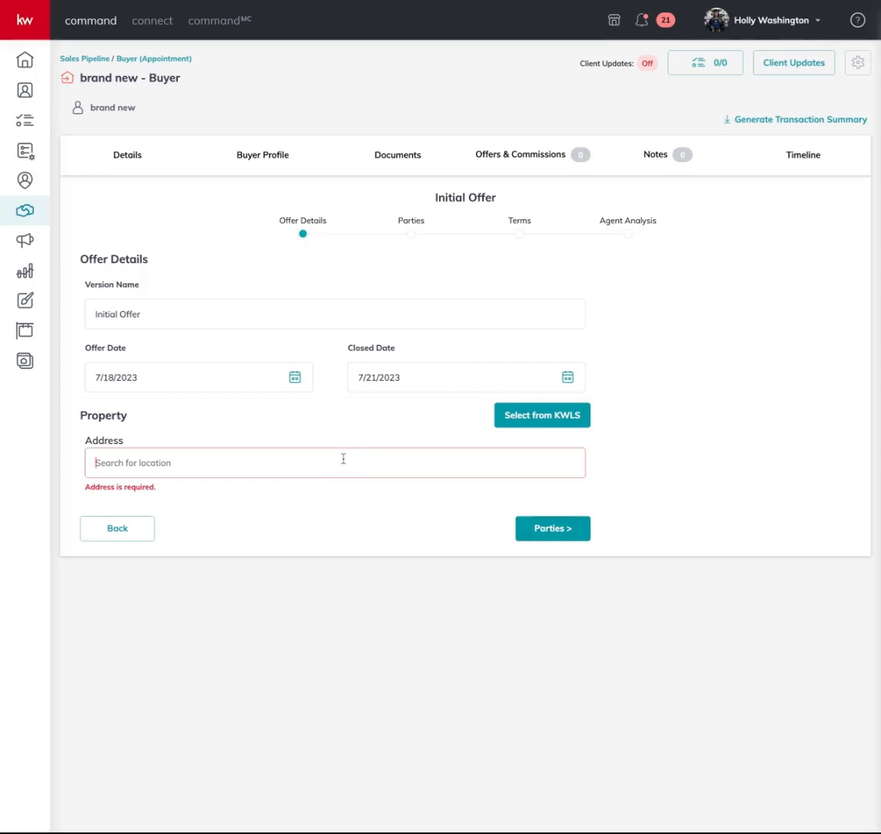
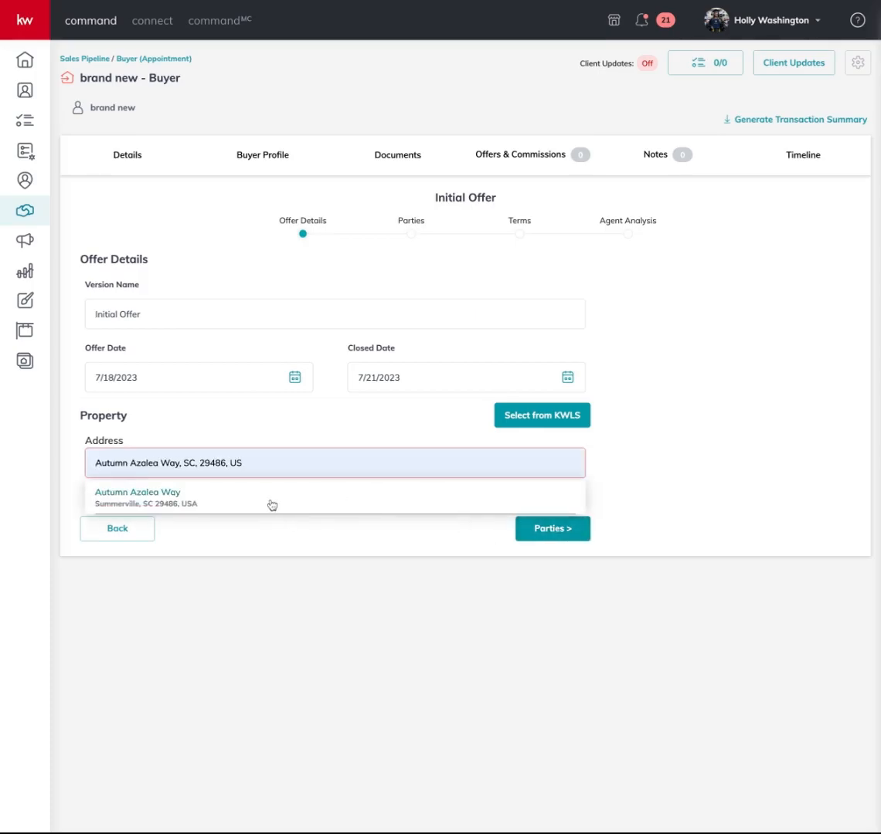
# Paste and correct the Charleston property address, then continue to Parties
pyautogui.click(272, 505)
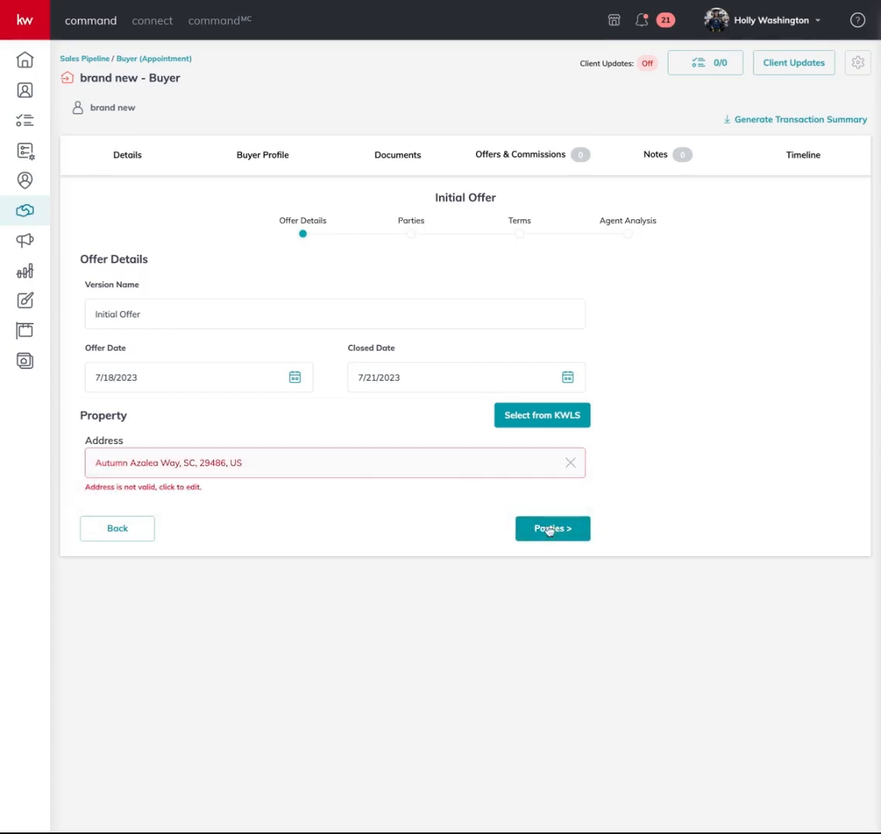
pyautogui.click(362, 466)
pyautogui.doubleClick(362, 466)
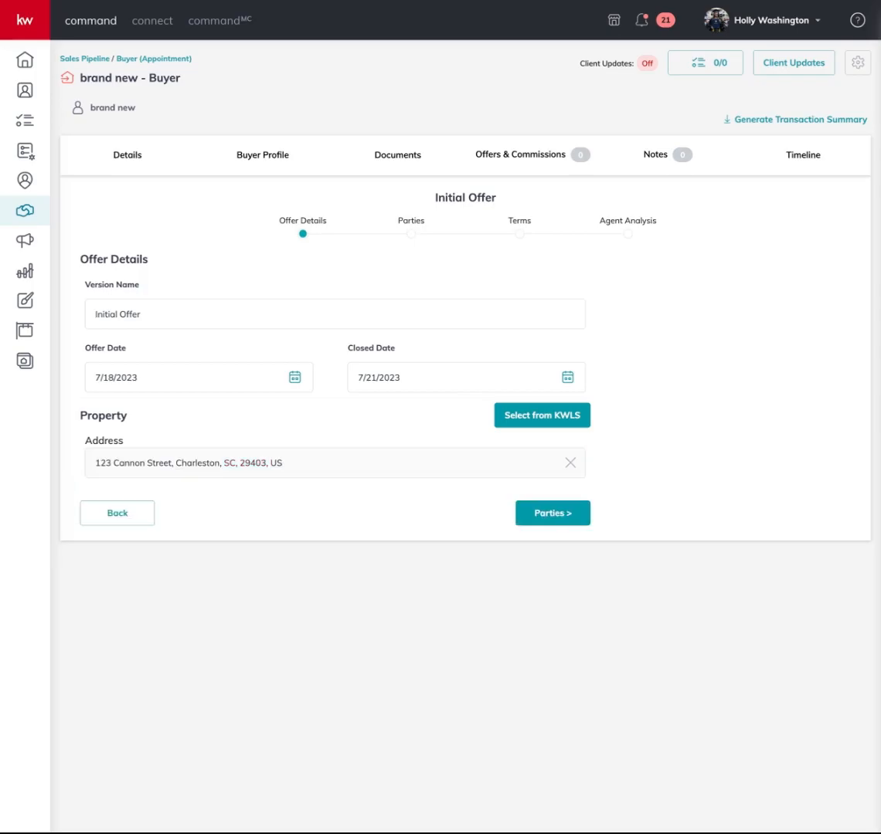
pyautogui.click(547, 514)
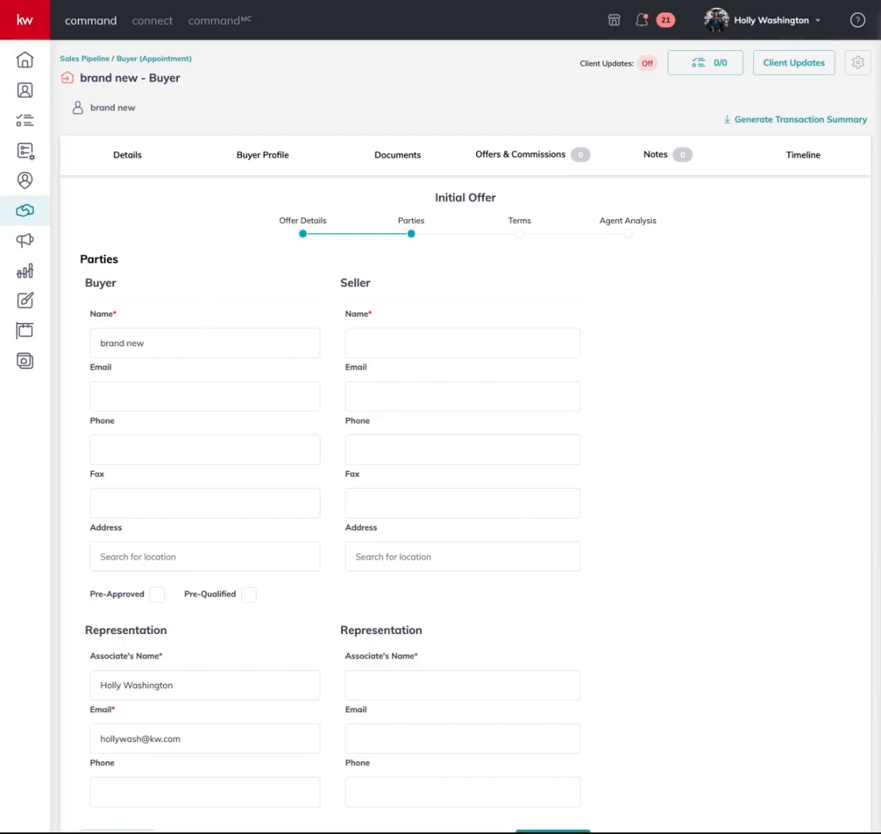
# Enter n/a as Seller Name and Seller Associate's Name, then go to Terms
pyautogui.write('a')
pyautogui.scroll(-1, 427, 639)
pyautogui.click(423, 629)
pyautogui.write('n/a')
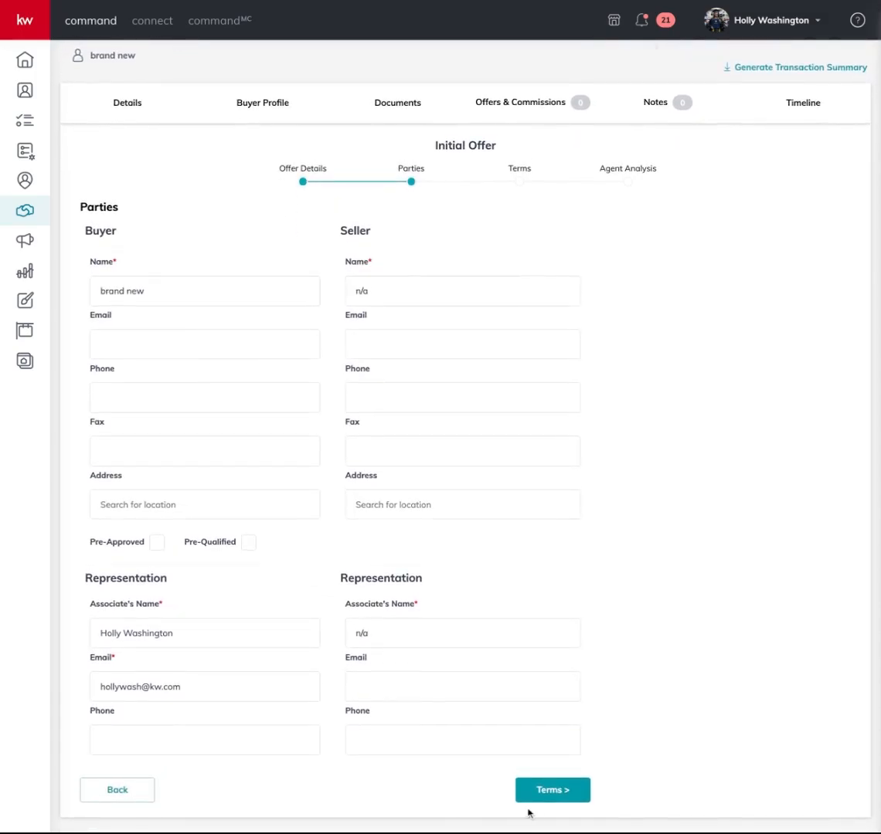
pyautogui.click(541, 796)
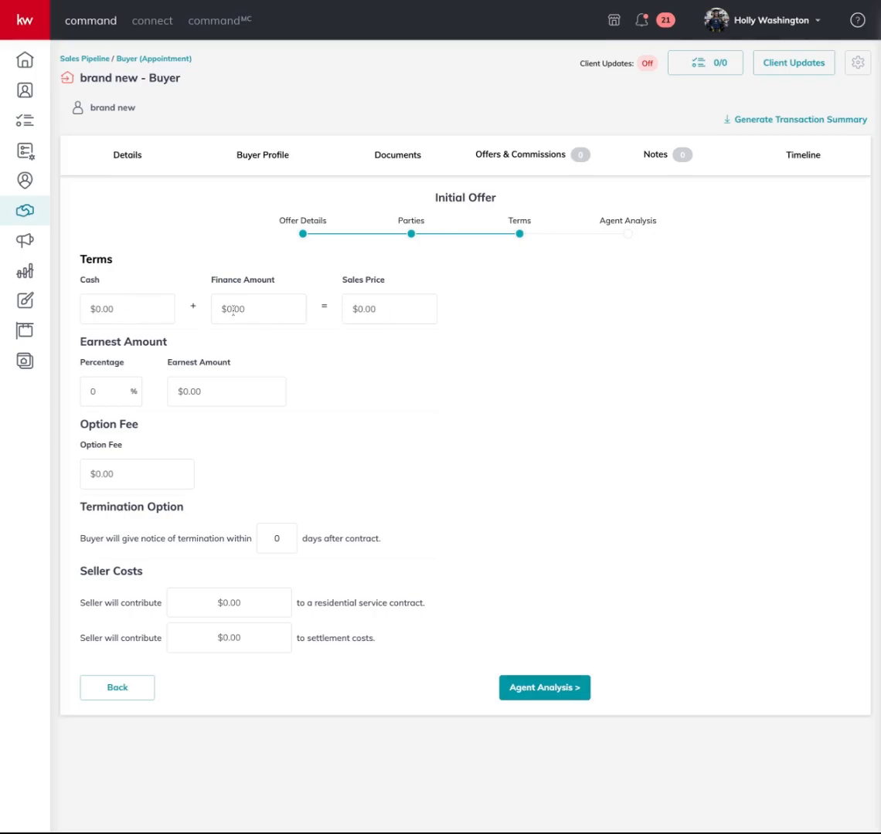
# Enter a 350000 finance amount, confirm Sales Price shows $350,000.00, and continue to Agent Analysis
pyautogui.click(234, 309)
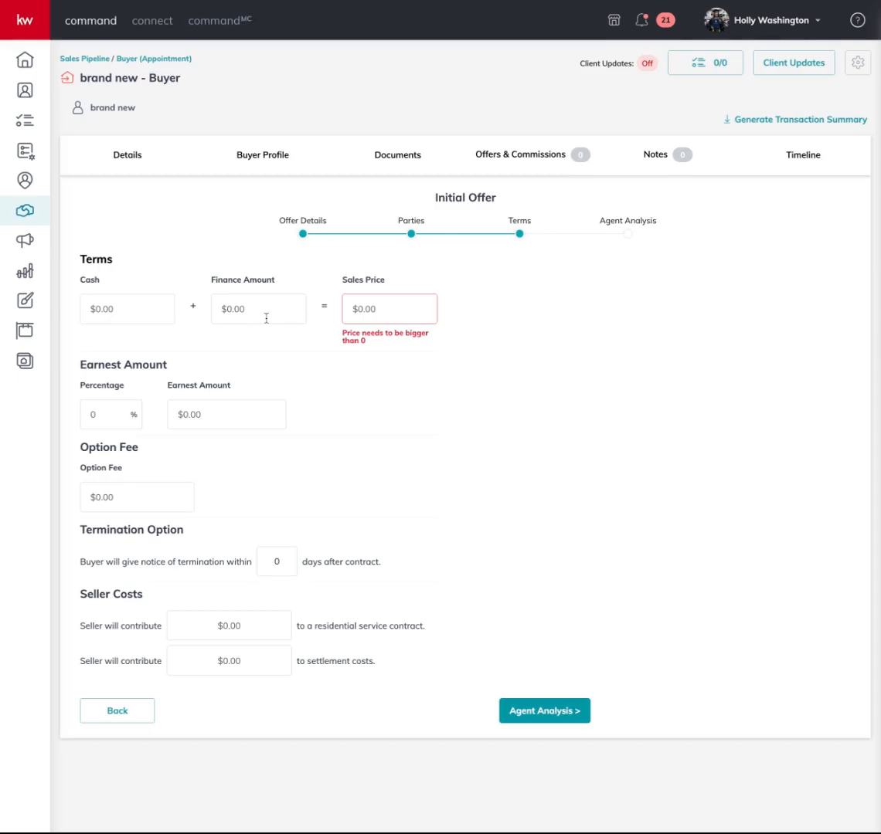
pyautogui.write('3500000')
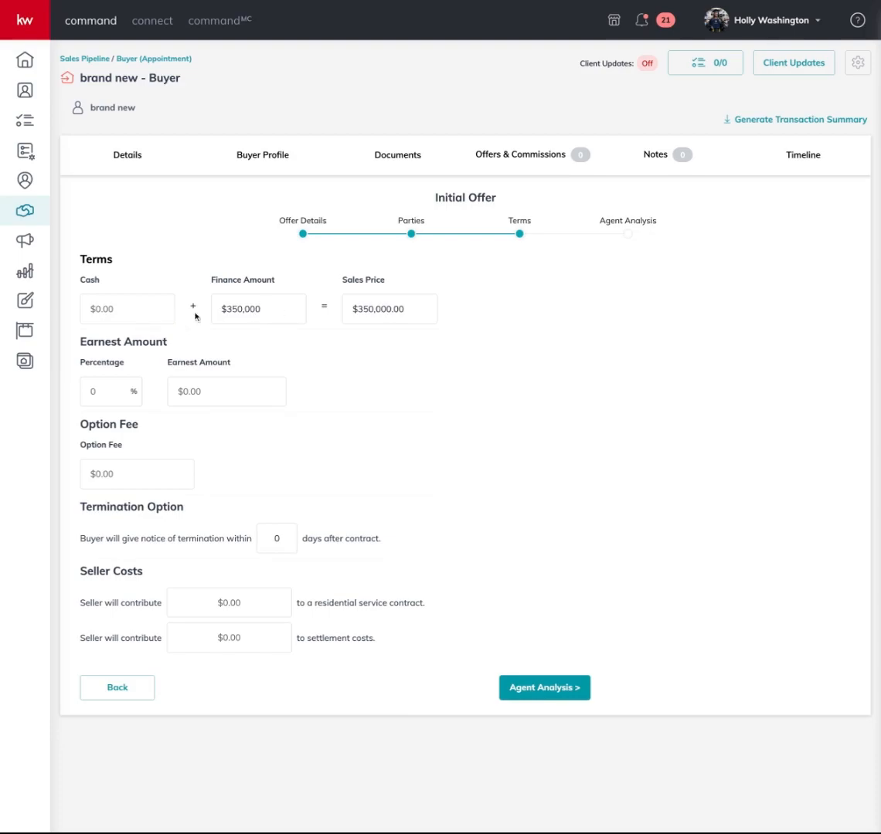
pyautogui.click(272, 315)
pyautogui.moveTo(355, 311)
pyautogui.mouseDown()
pyautogui.moveTo(418, 310)
pyautogui.moveTo(351, 312)
pyautogui.mouseUp()
pyautogui.click(418, 310)
pyautogui.click(353, 418)
pyautogui.click(543, 693)
# Move between the Pros and Cons note fields in Agent Analysis
pyautogui.click(250, 326)
pyautogui.press('Tab')
pyautogui.click(244, 326)
pyautogui.click(445, 329)
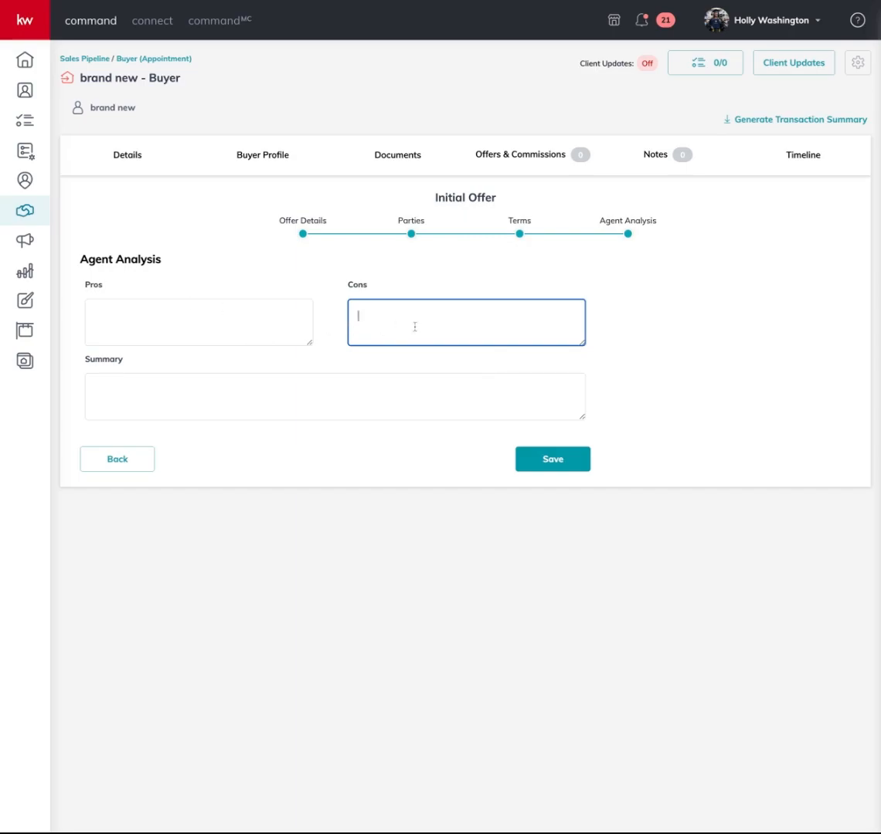
# Save the $350,000 Initial Offer, accept it, and view its commission breakdown
pyautogui.click(554, 460)
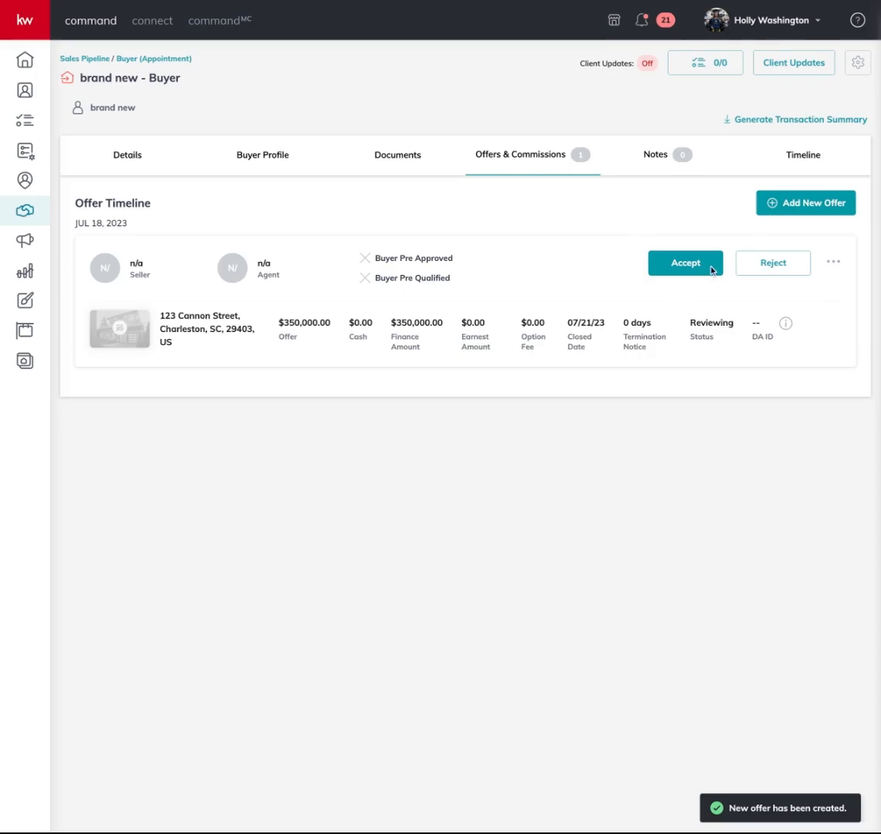
pyautogui.click(686, 264)
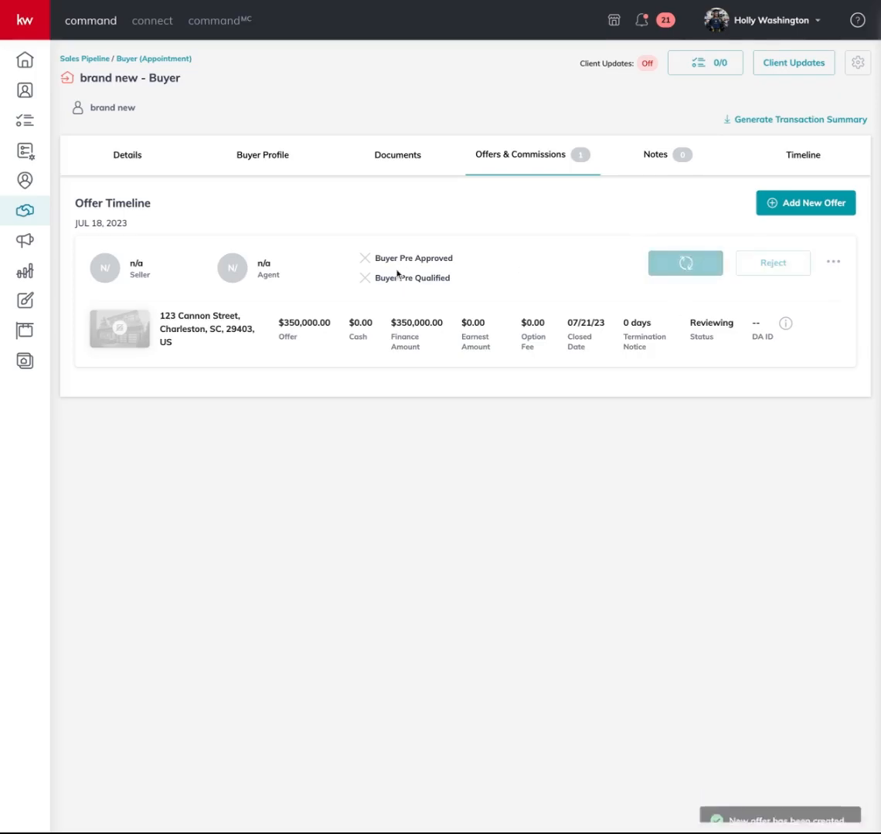
pyautogui.click(768, 271)
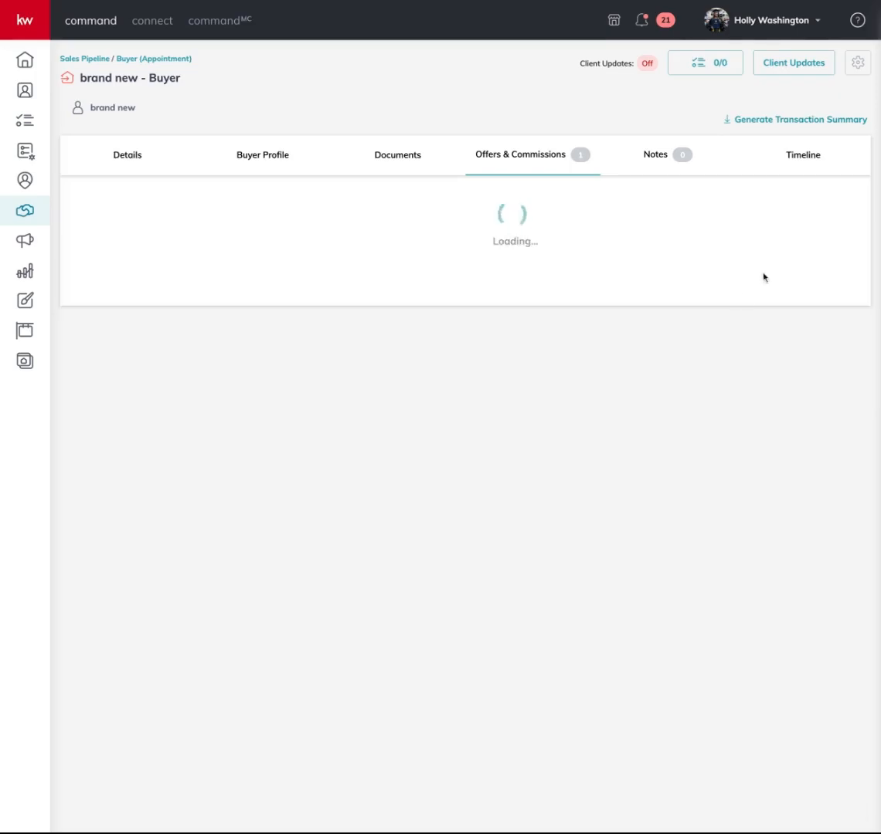